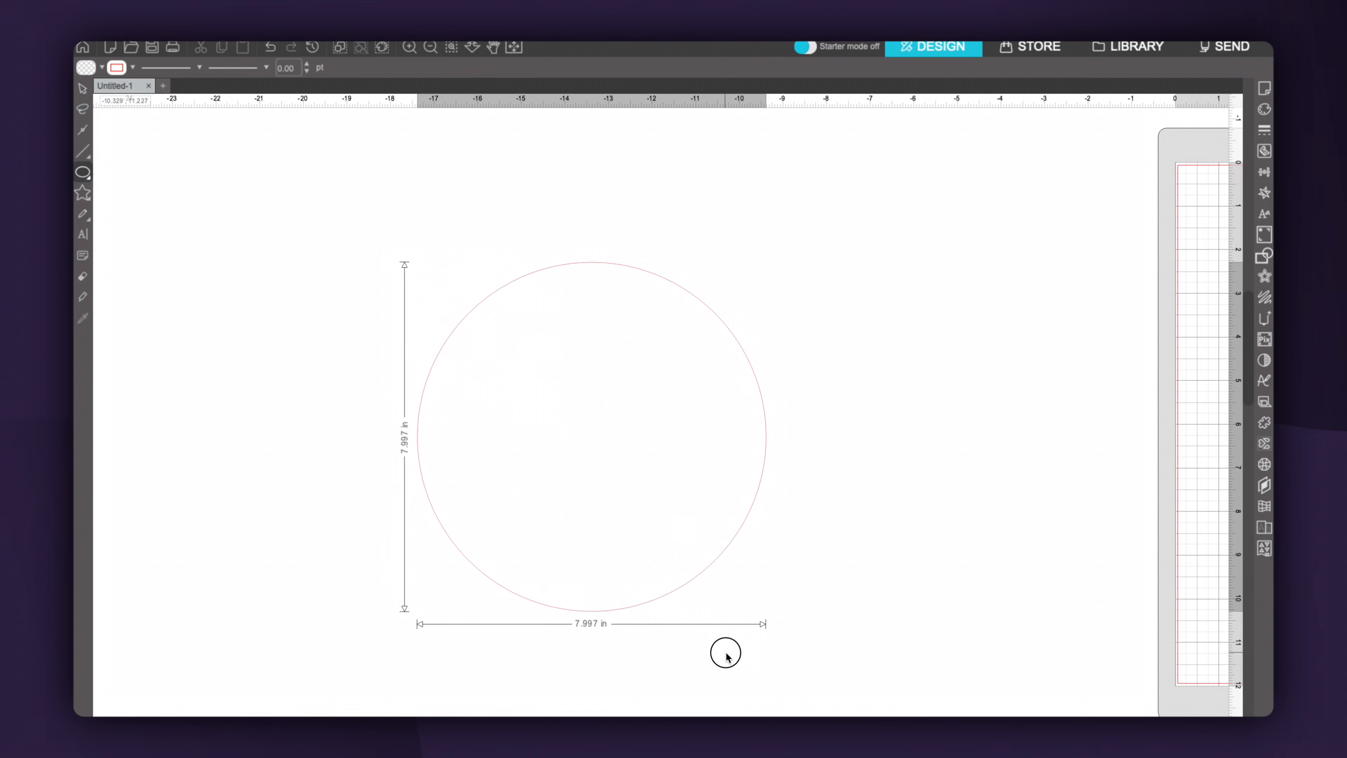
# Step: Fill the large circle with light blue from the fill palette
pyautogui.click(82, 88)
pyautogui.click(696, 214)
pyautogui.click(739, 377)
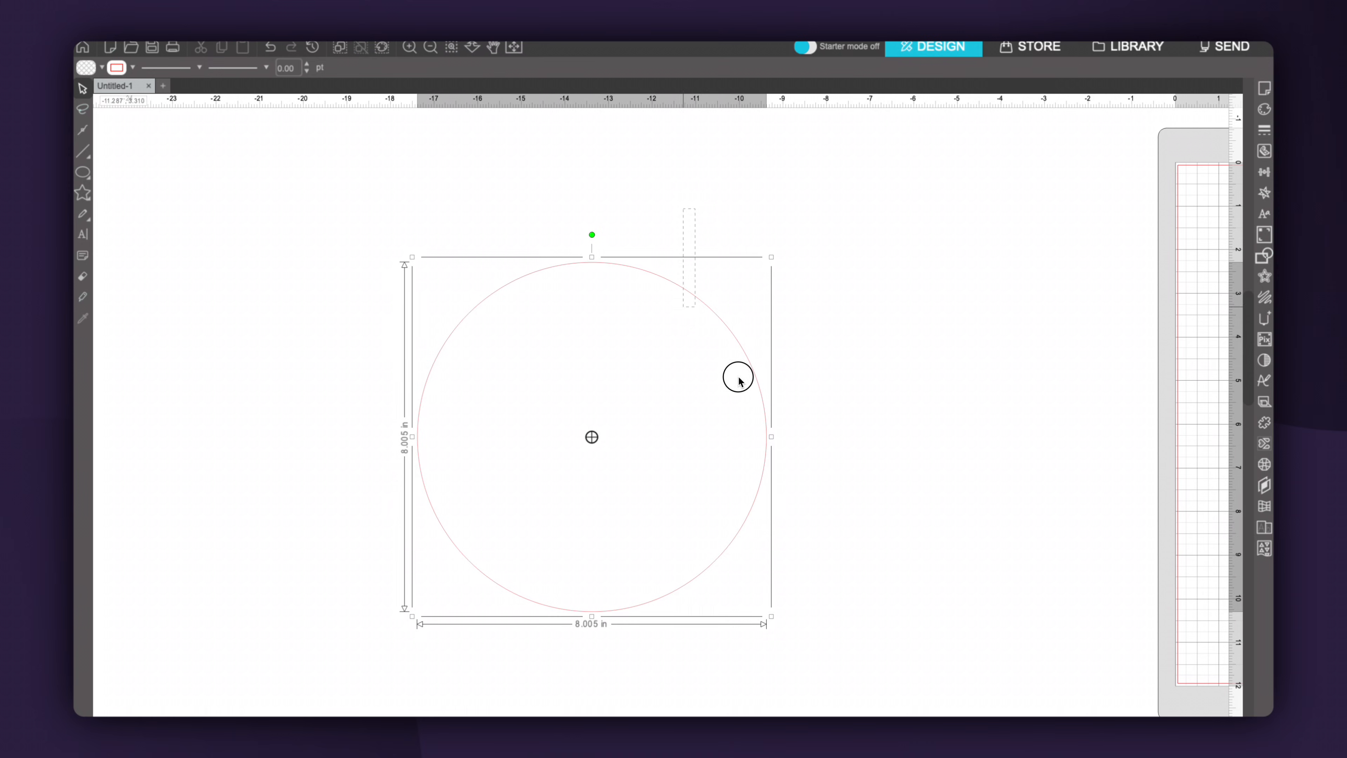
pyautogui.click(1265, 111)
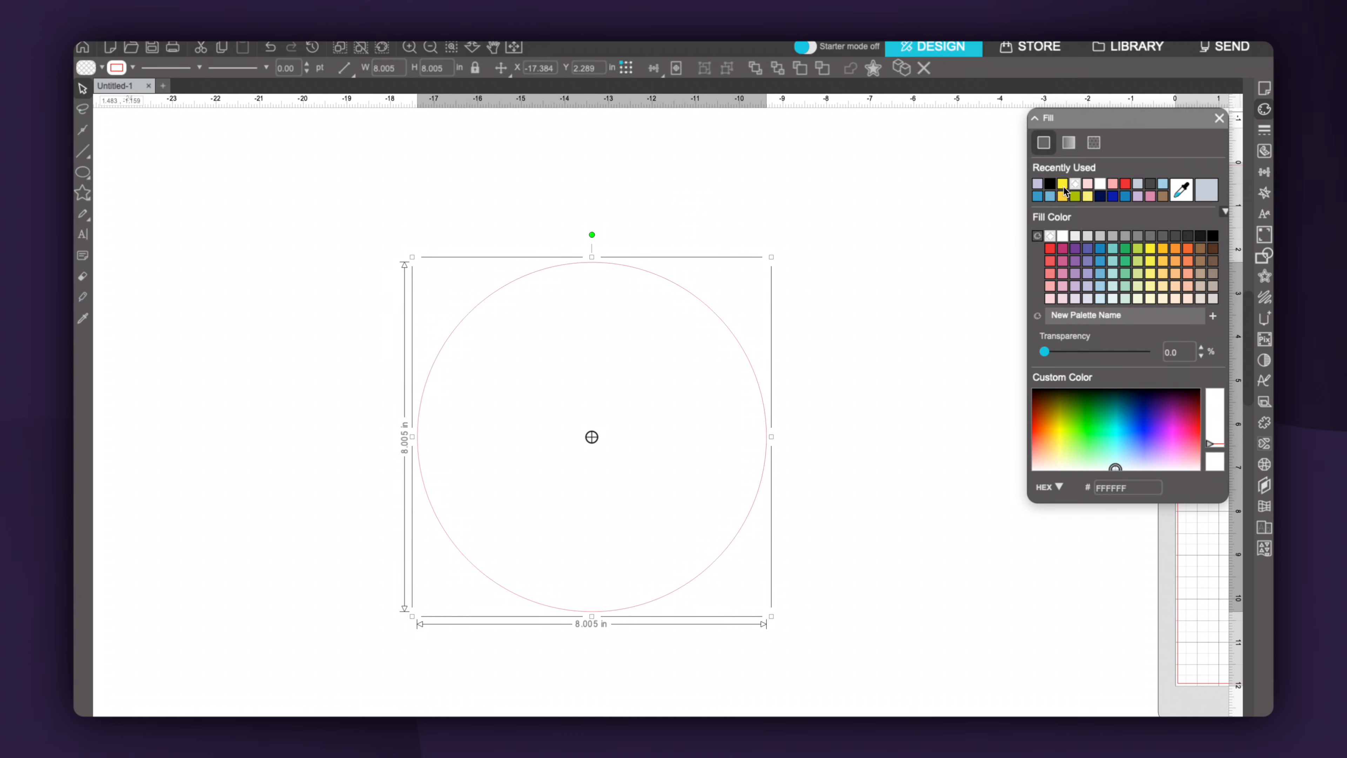
pyautogui.click(1062, 235)
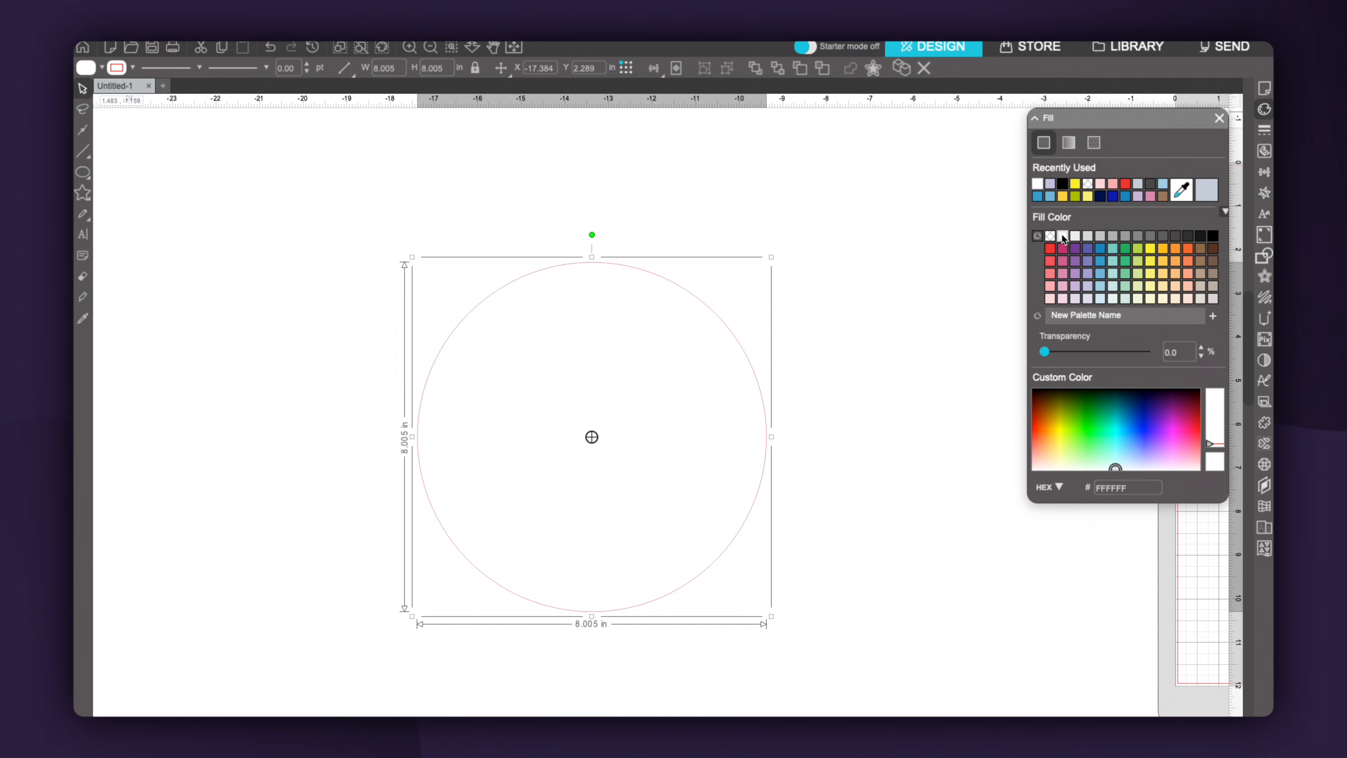
pyautogui.click(1103, 300)
# Step: Add a two-line text above the circle reading "Baby" with the family surname below, and move it clear of the circle
pyautogui.click(108, 246)
pyautogui.click(81, 232)
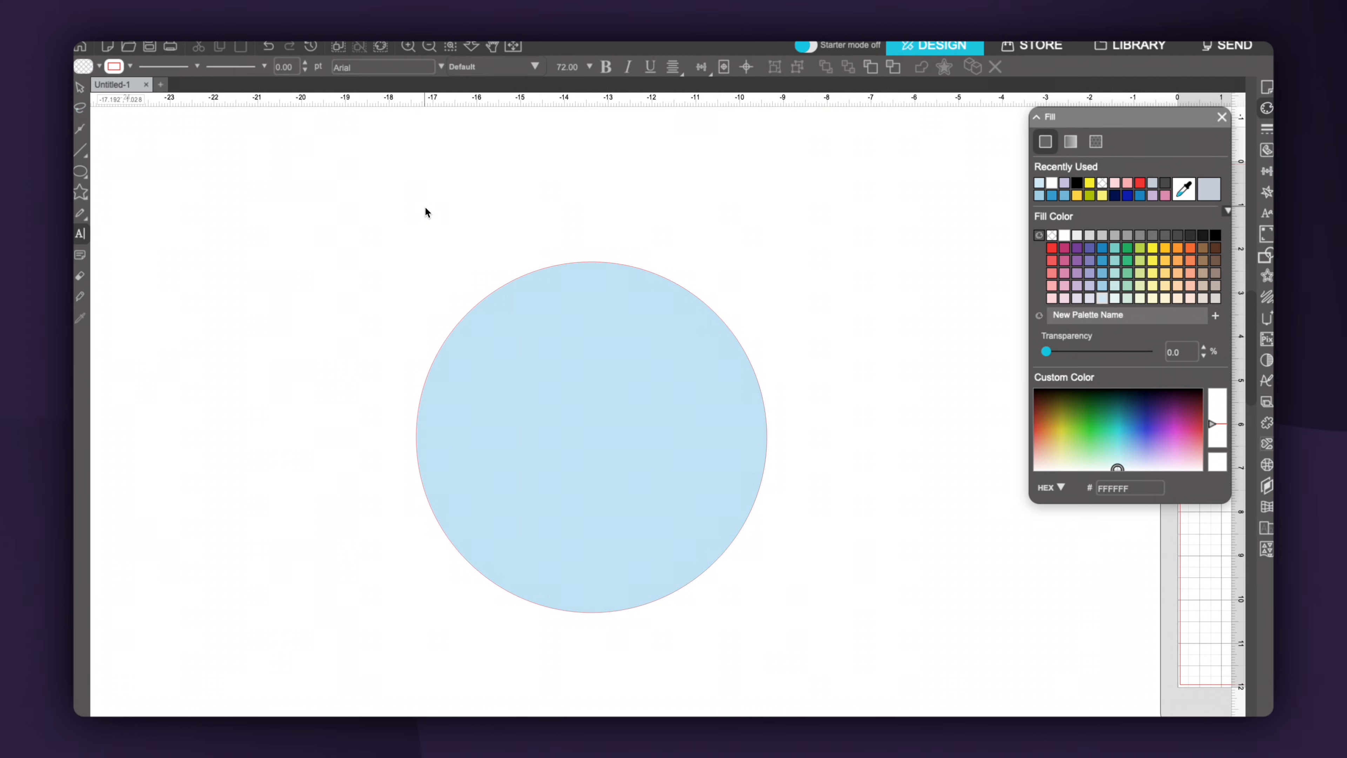
pyautogui.click(426, 209)
pyautogui.write('Baby')
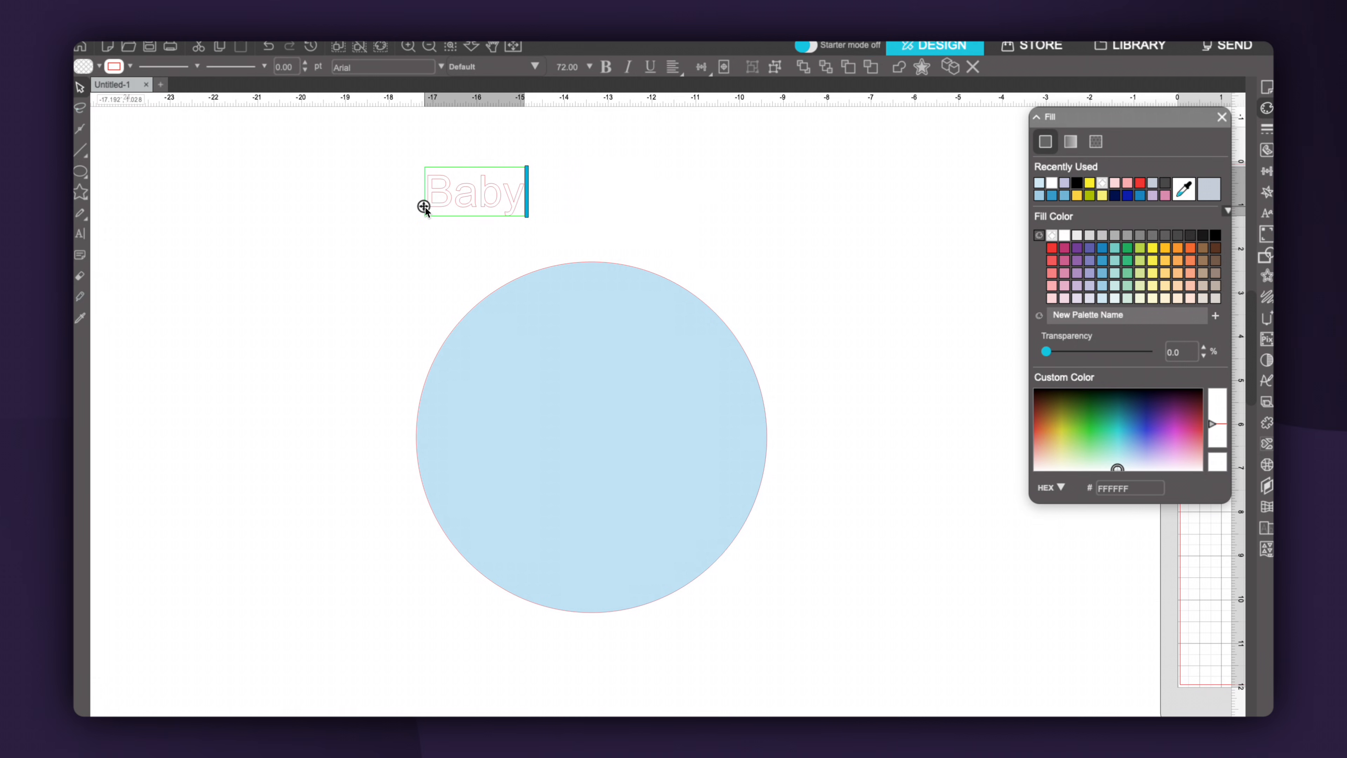
pyautogui.write(' Johs')
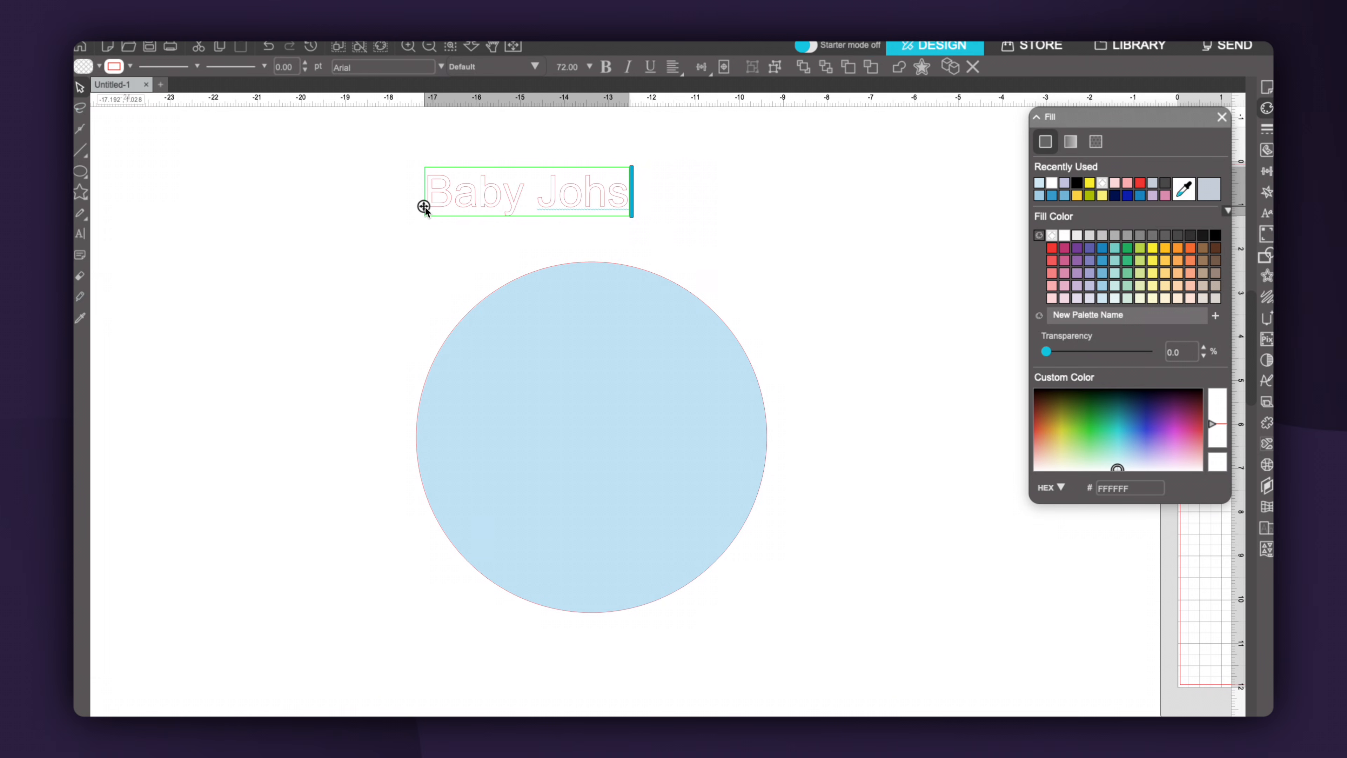
pyautogui.press('BackSpace')
pyautogui.write('nson')
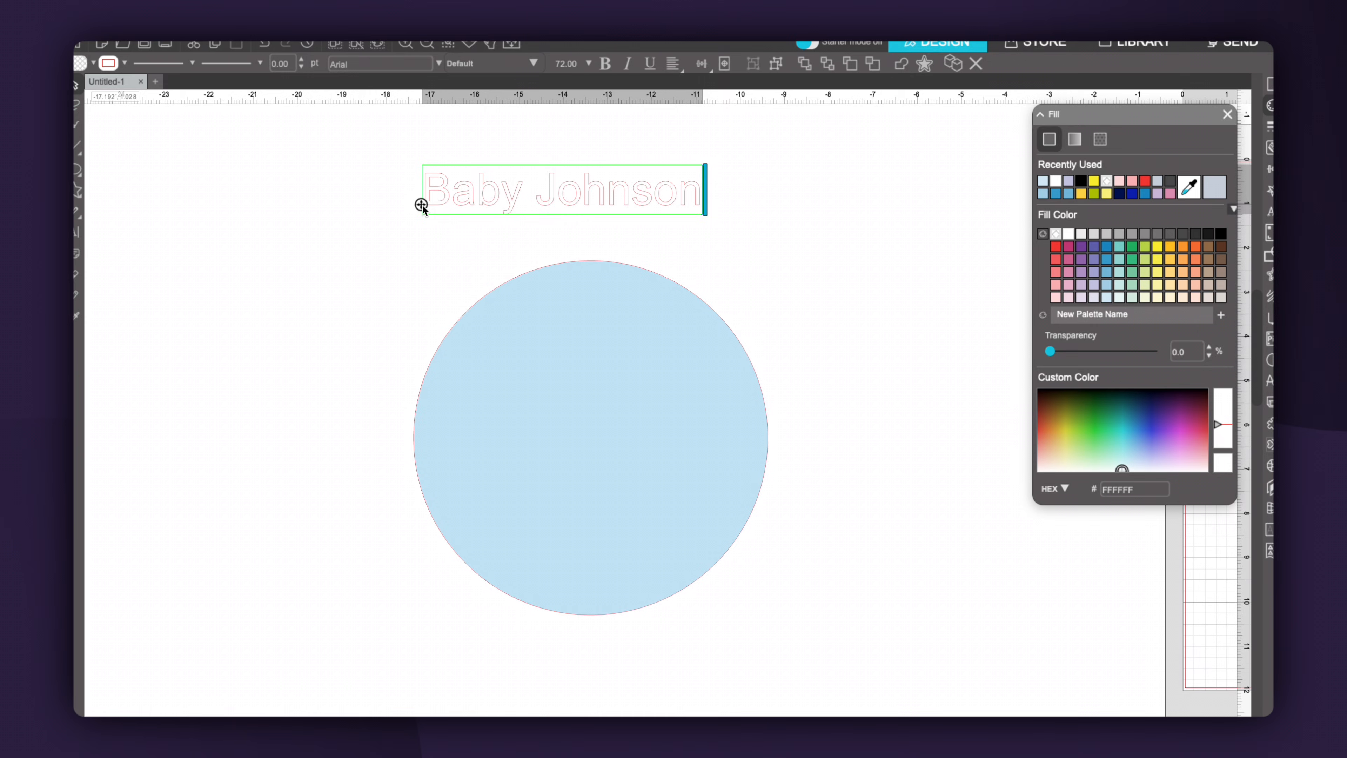
pyautogui.press('BackSpace')
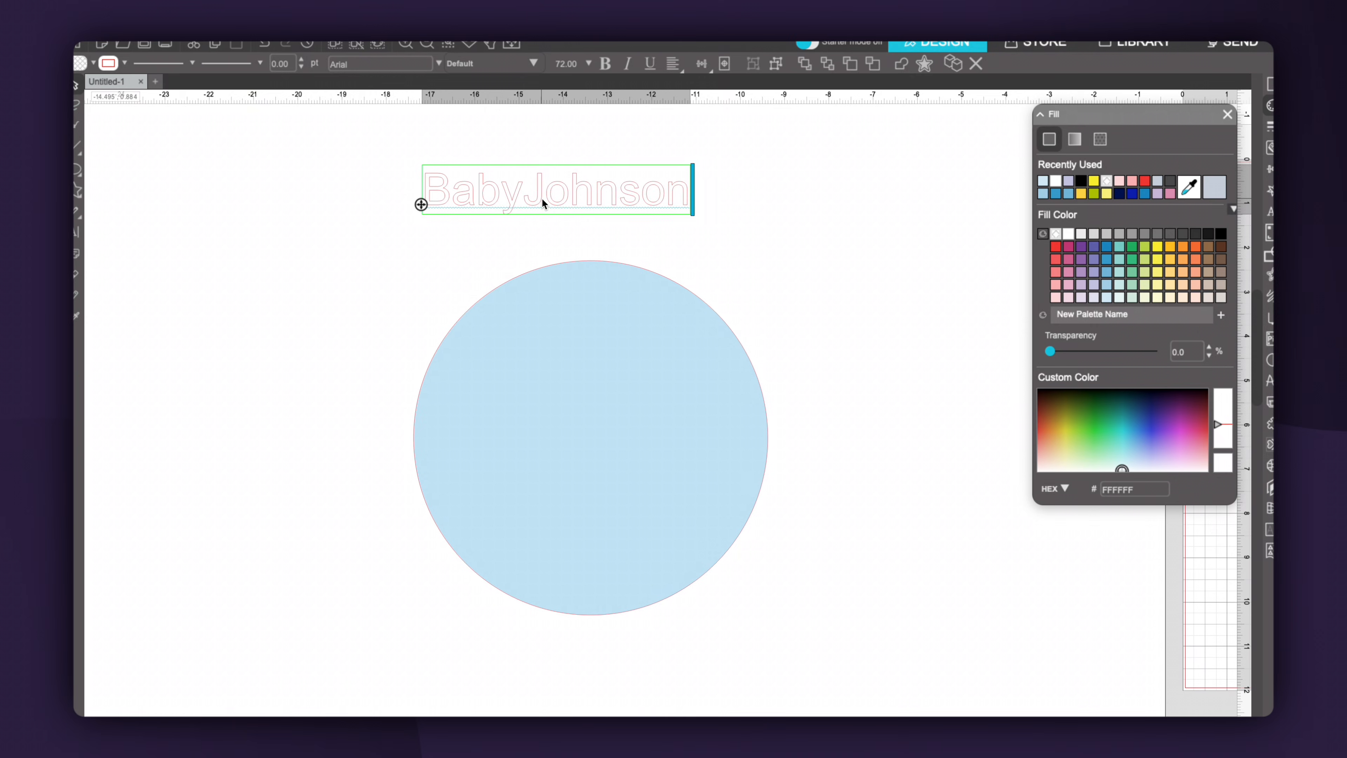
pyautogui.press('Return')
pyautogui.click(760, 244)
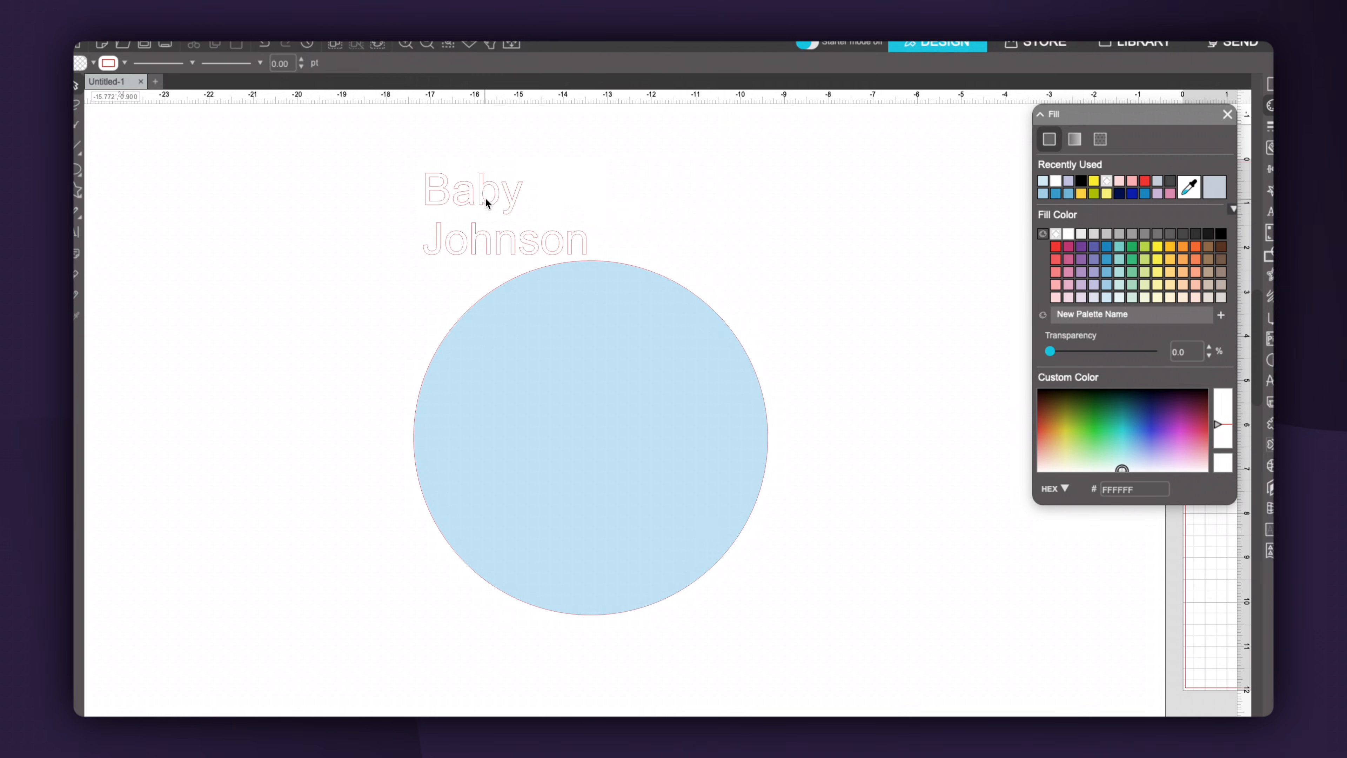
pyautogui.moveTo(485, 203); pyautogui.dragTo(328, 203)
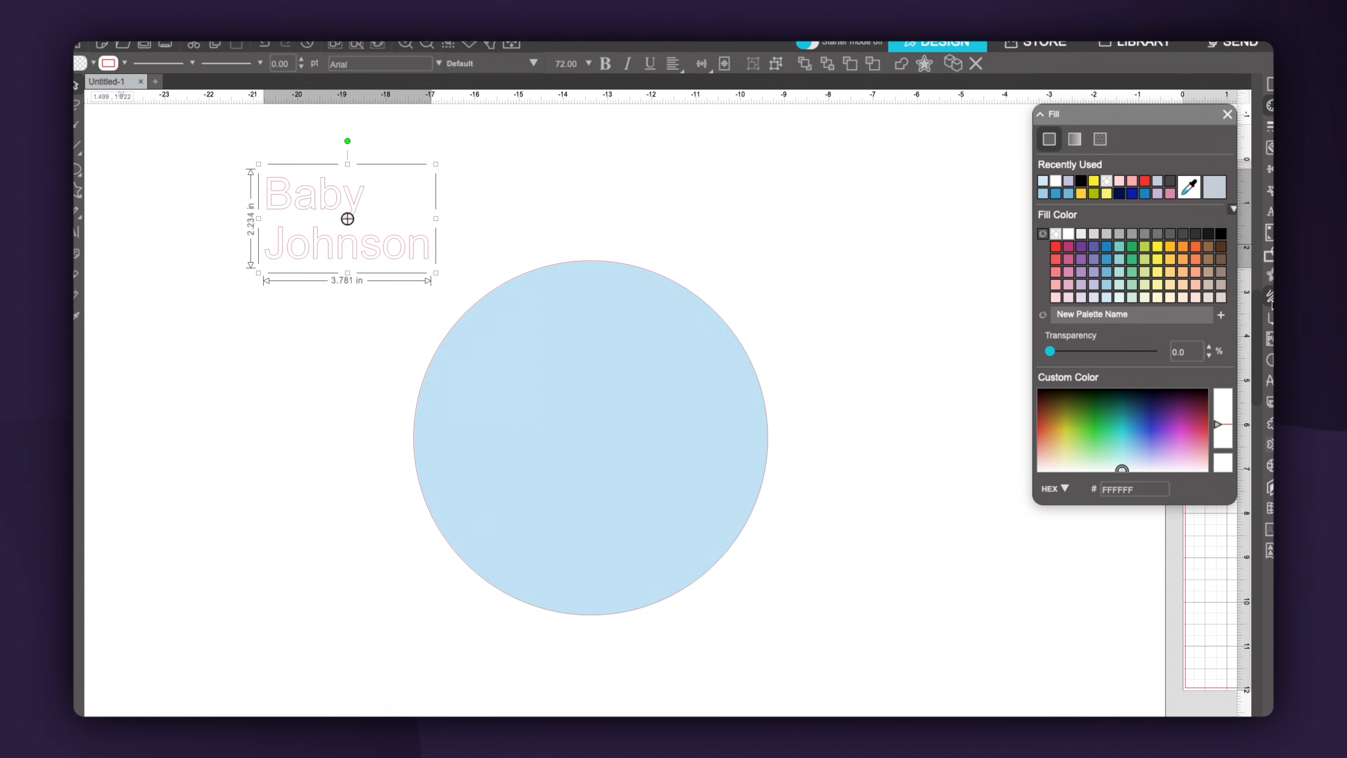
# Step: Change the outlined name text's font to Handmade Wishes and move the text away from the blue circle
pyautogui.click(1270, 213)
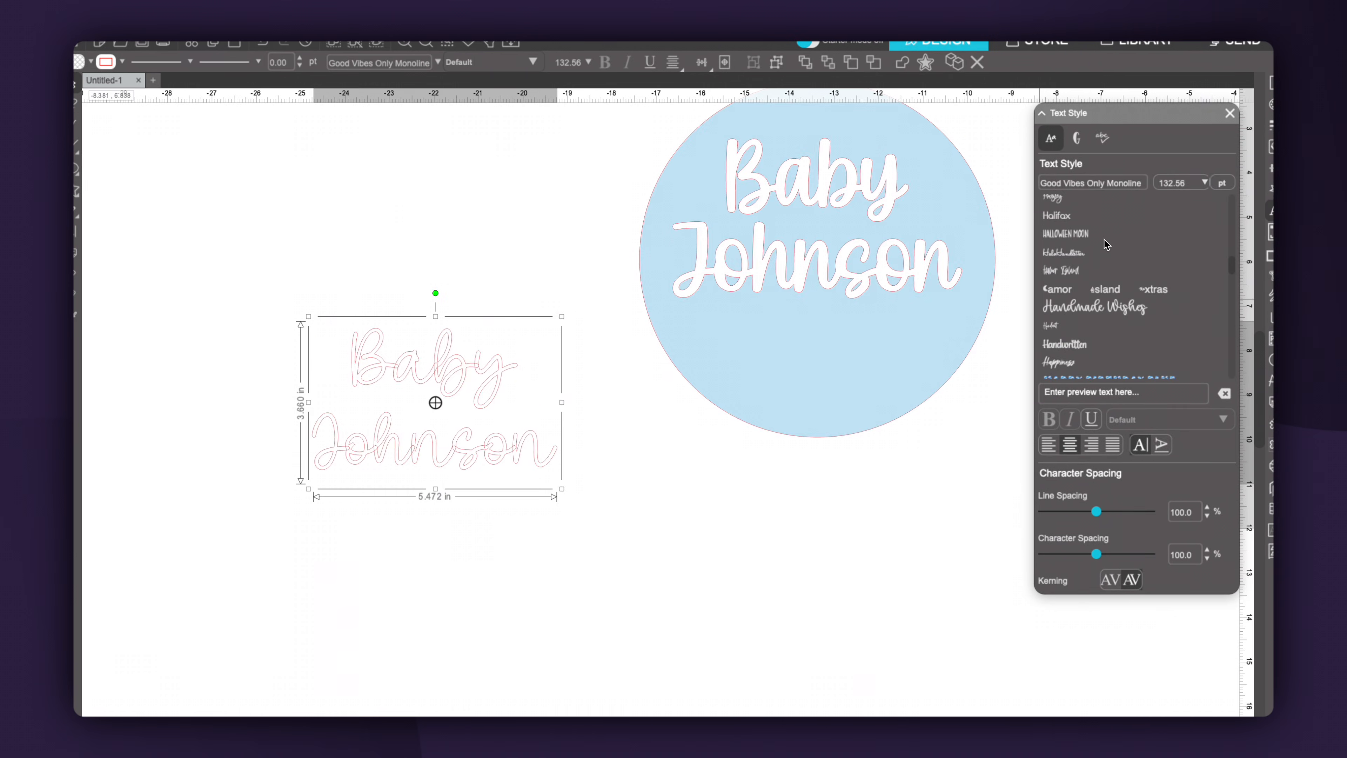
pyautogui.scroll(-3, 1106, 245)
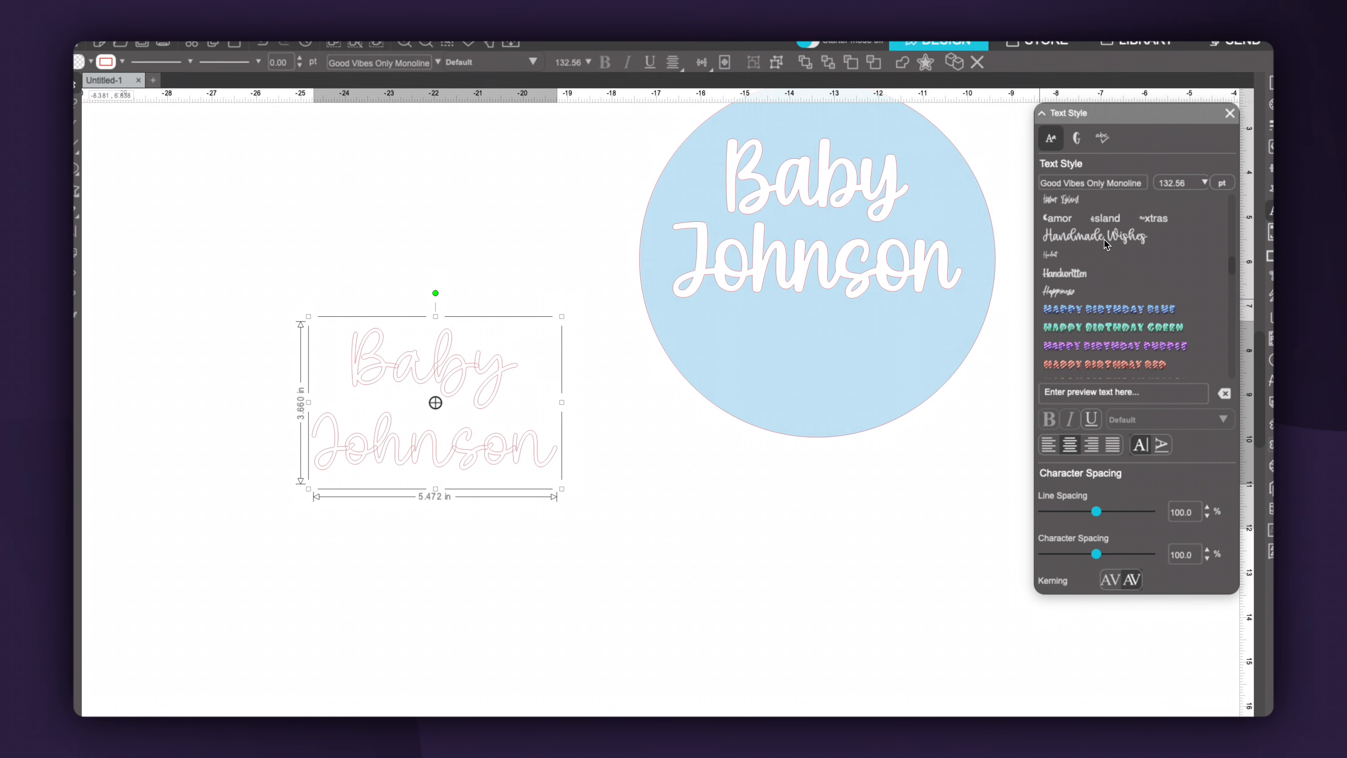
pyautogui.click(1106, 241)
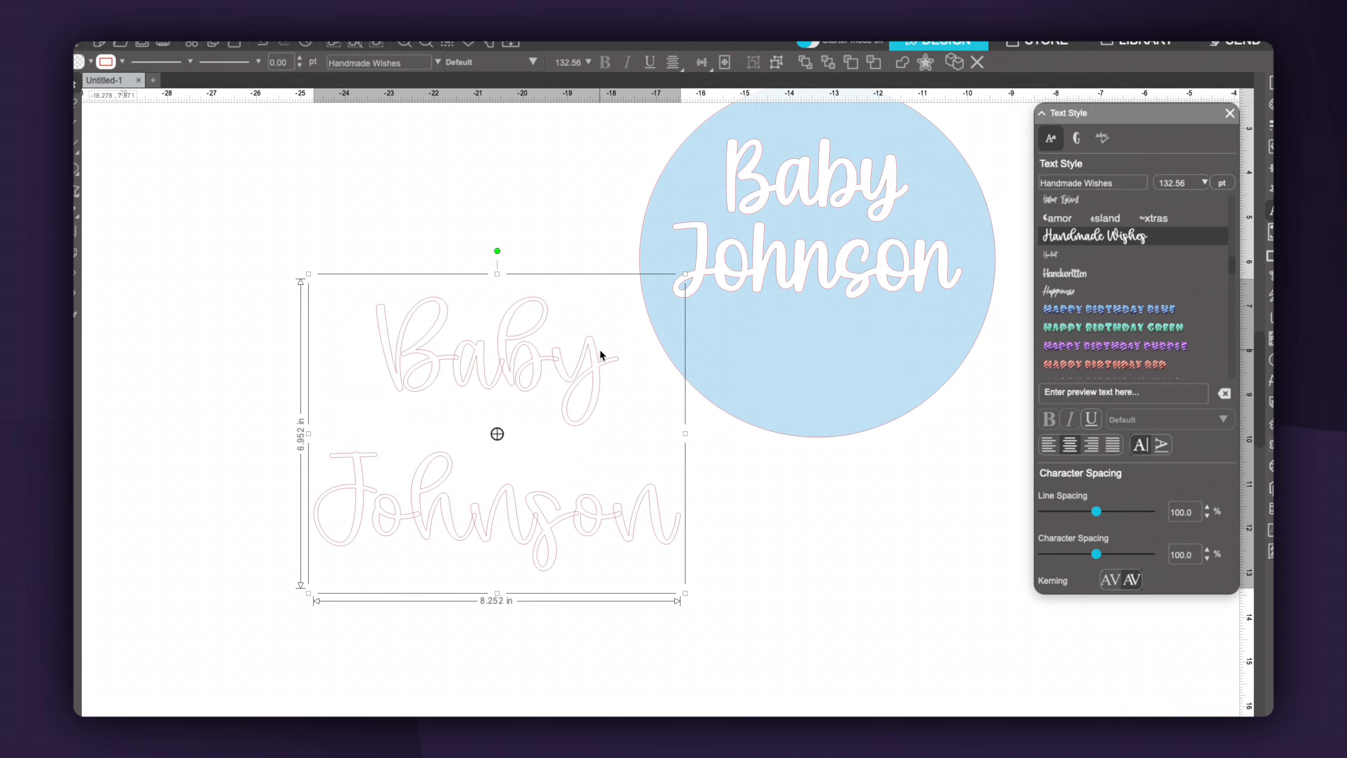
pyautogui.moveTo(601, 354); pyautogui.dragTo(445, 366)
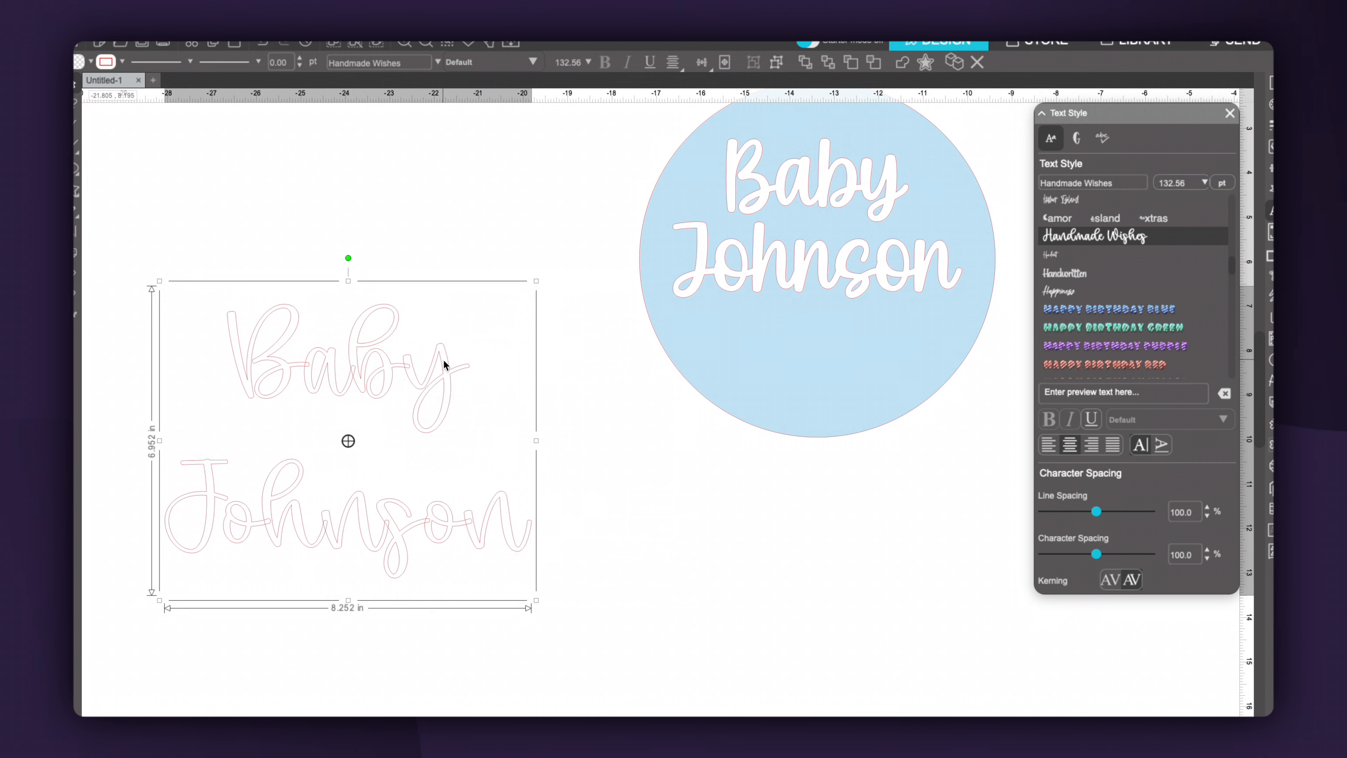
# Step: Break the outlined text into separate shapes and group the pieces of the surname into one object
pyautogui.rightClick(436, 530)
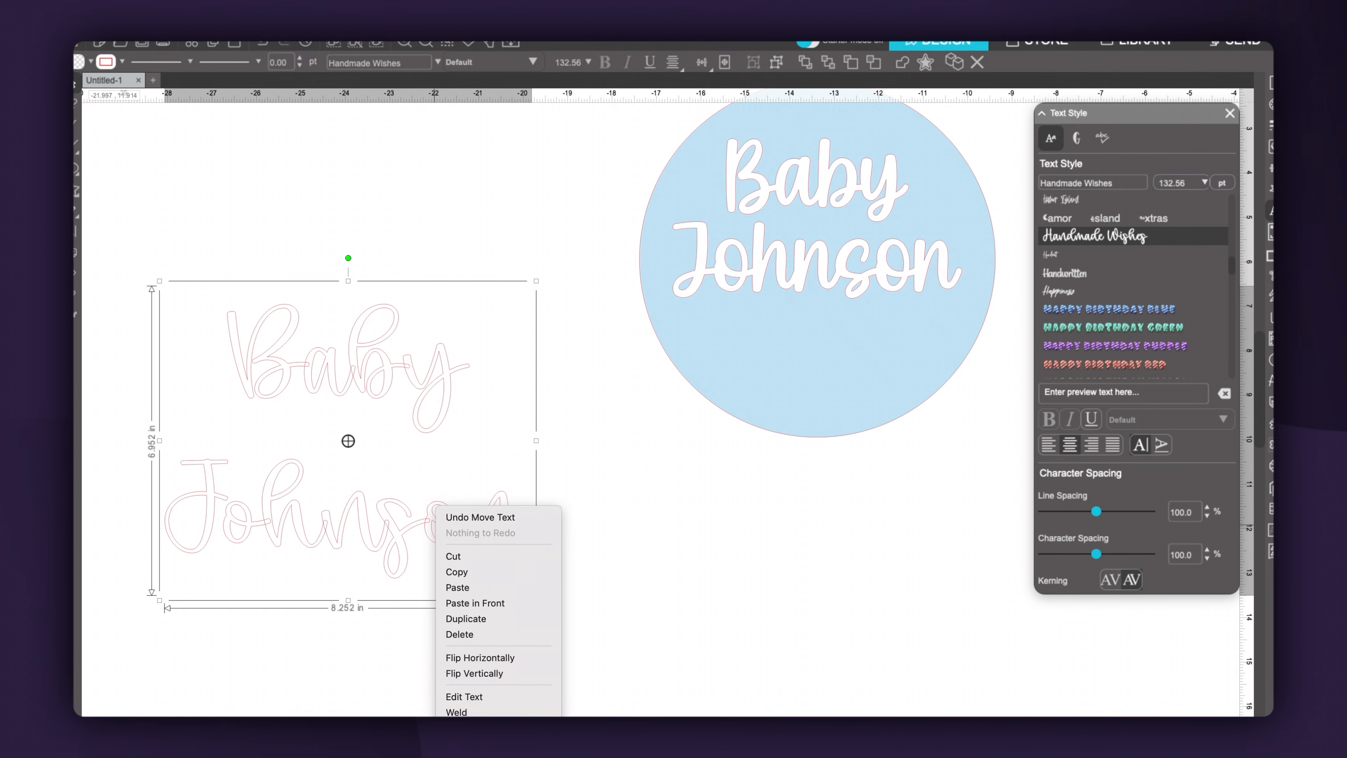
pyautogui.click(475, 670)
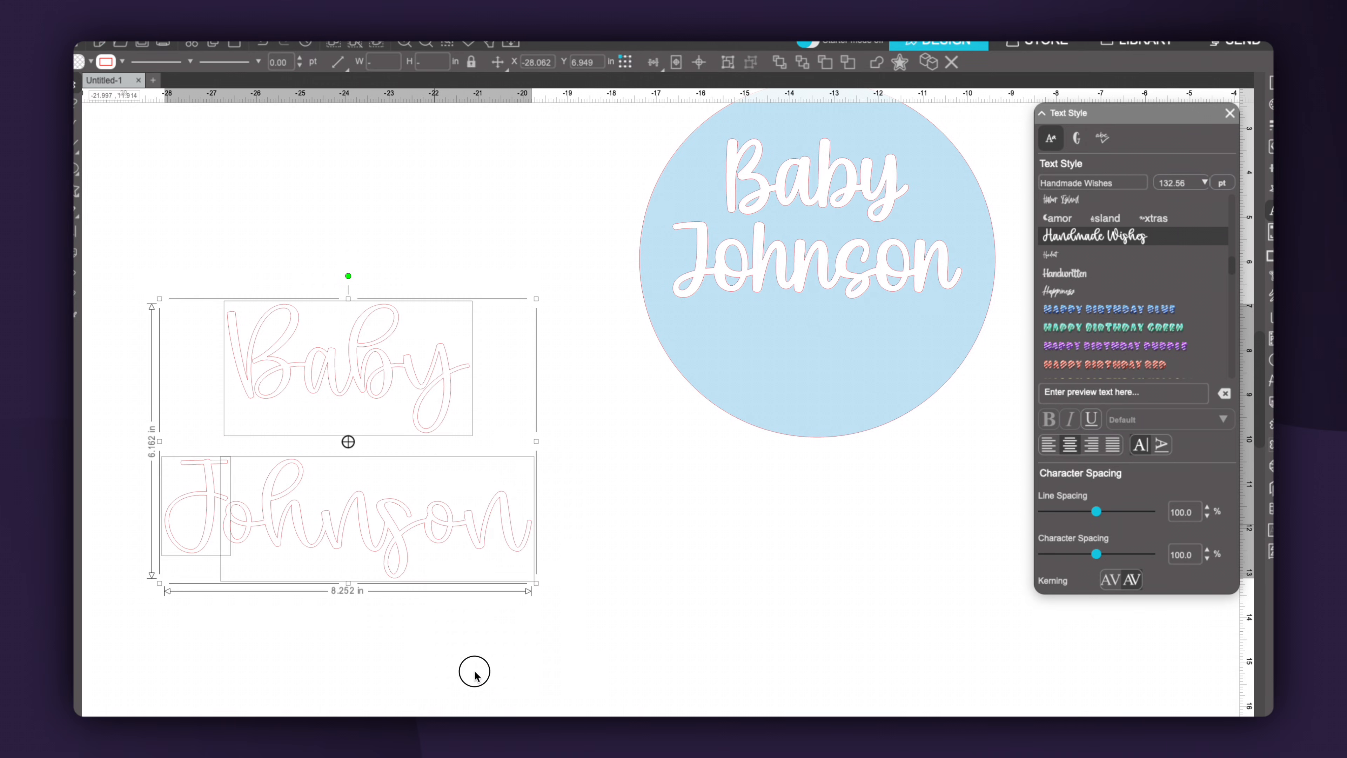
pyautogui.click(544, 635)
pyautogui.click(210, 514)
pyautogui.rightClick(261, 508)
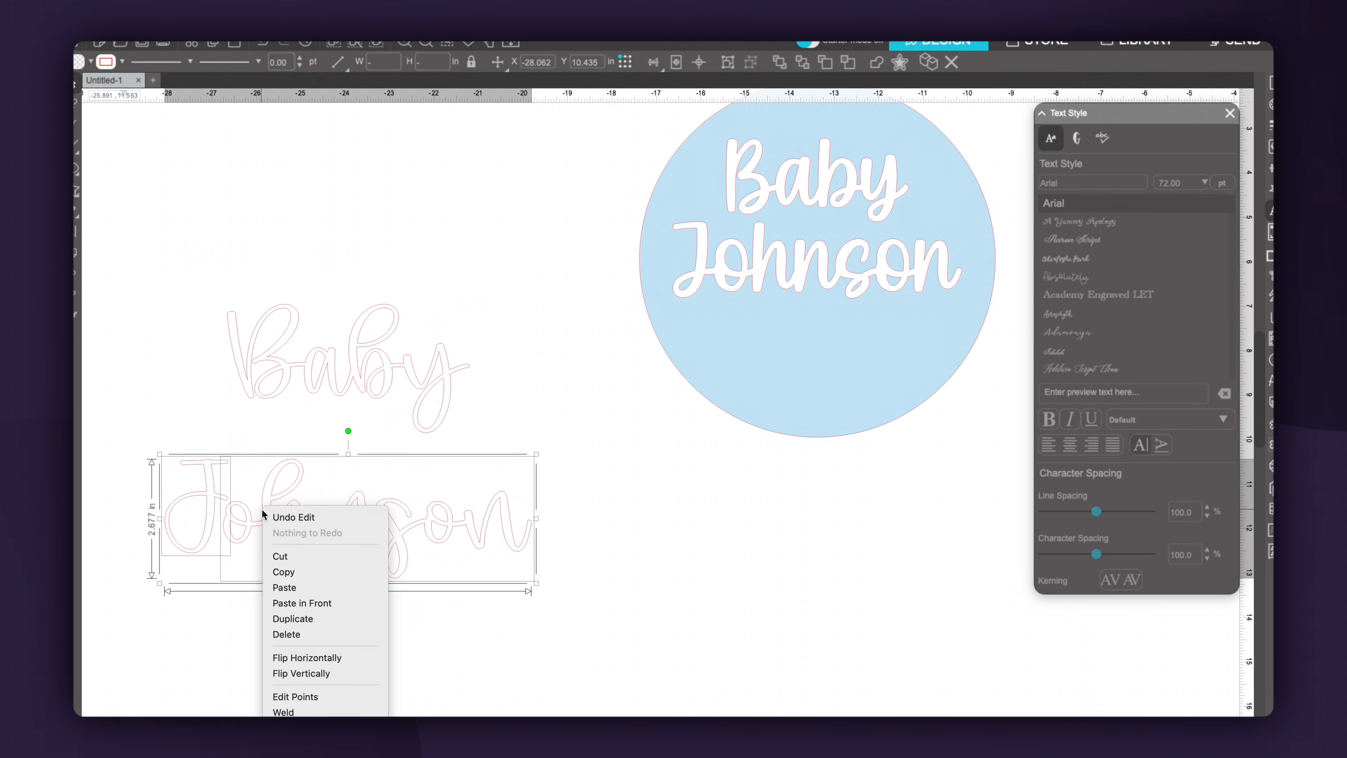
pyautogui.click(295, 685)
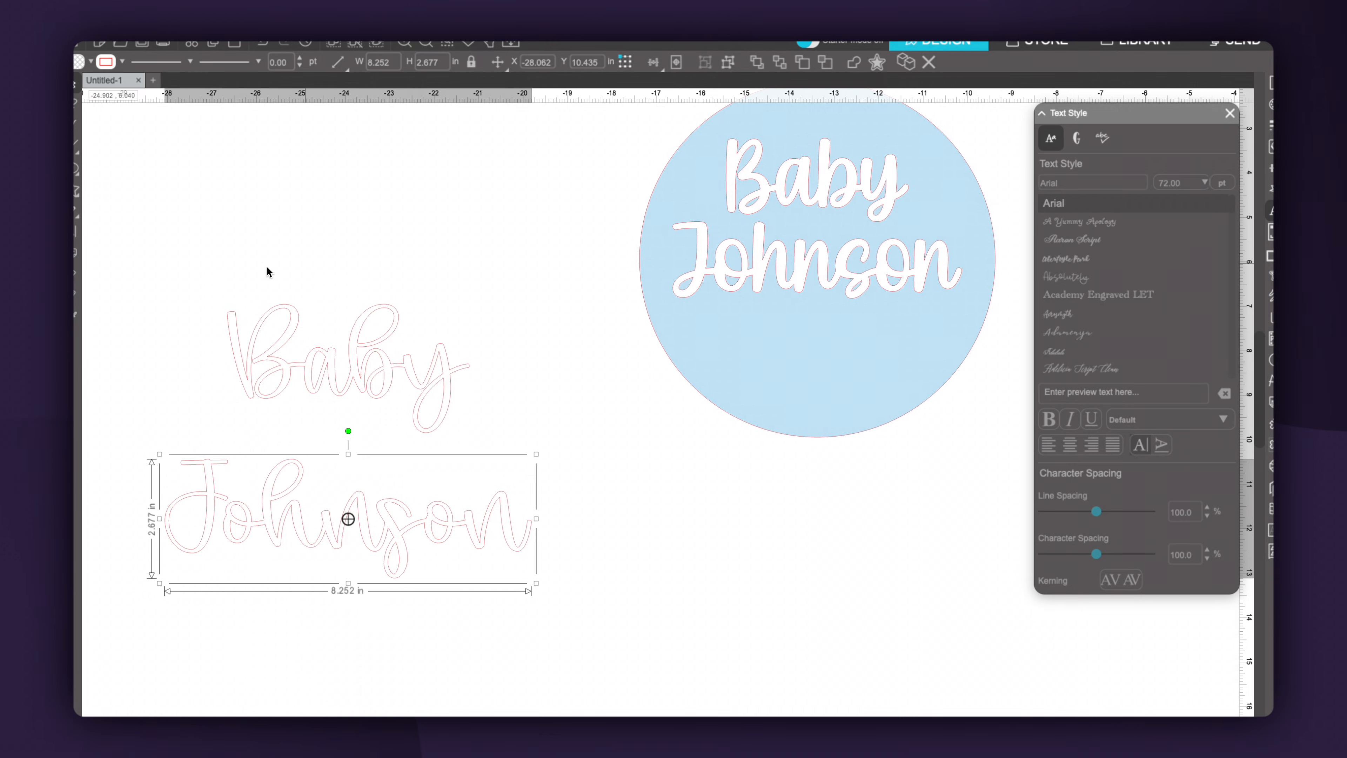
# Step: Combine the two words into one horizontally centred group, with the surname moved up close beneath "Baby"
pyautogui.click(401, 349)
pyautogui.moveTo(391, 512); pyautogui.dragTo(322, 292)
pyautogui.click(653, 62)
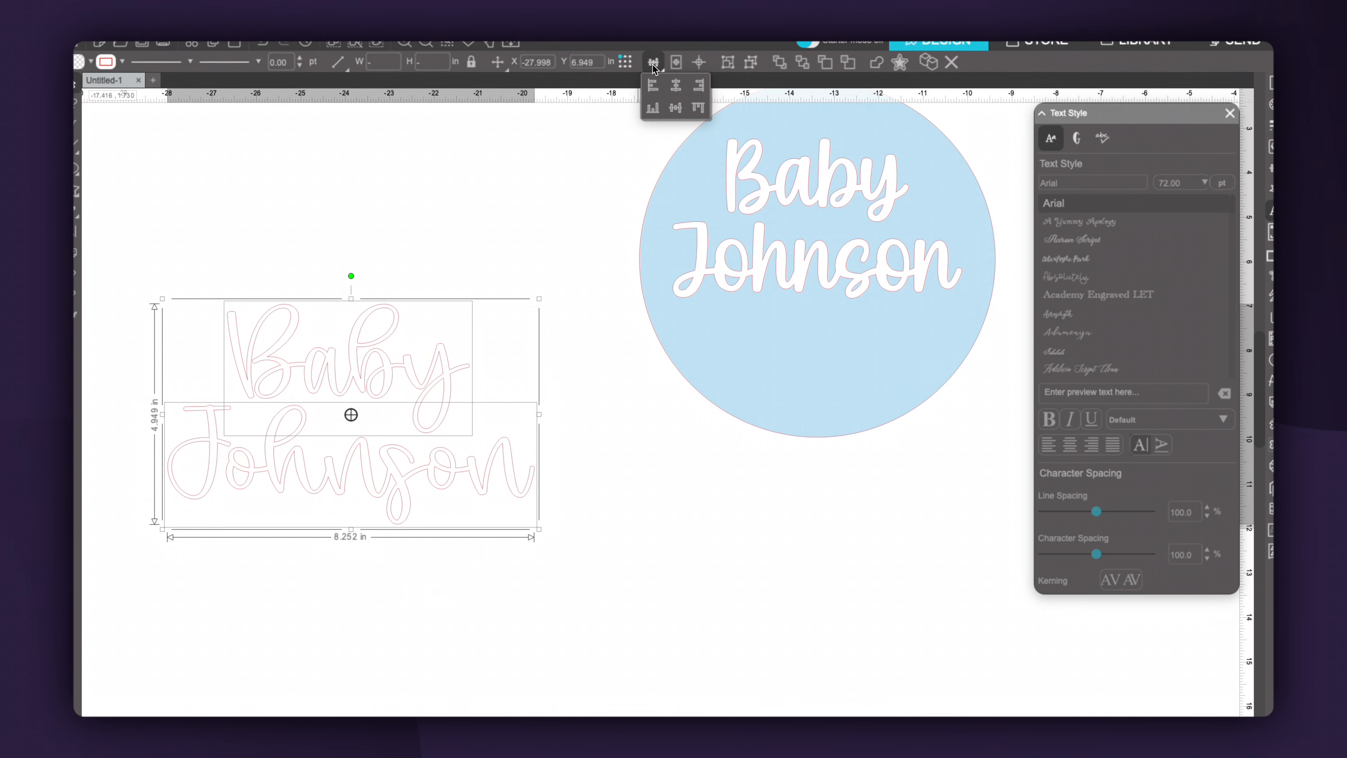
pyautogui.click(665, 86)
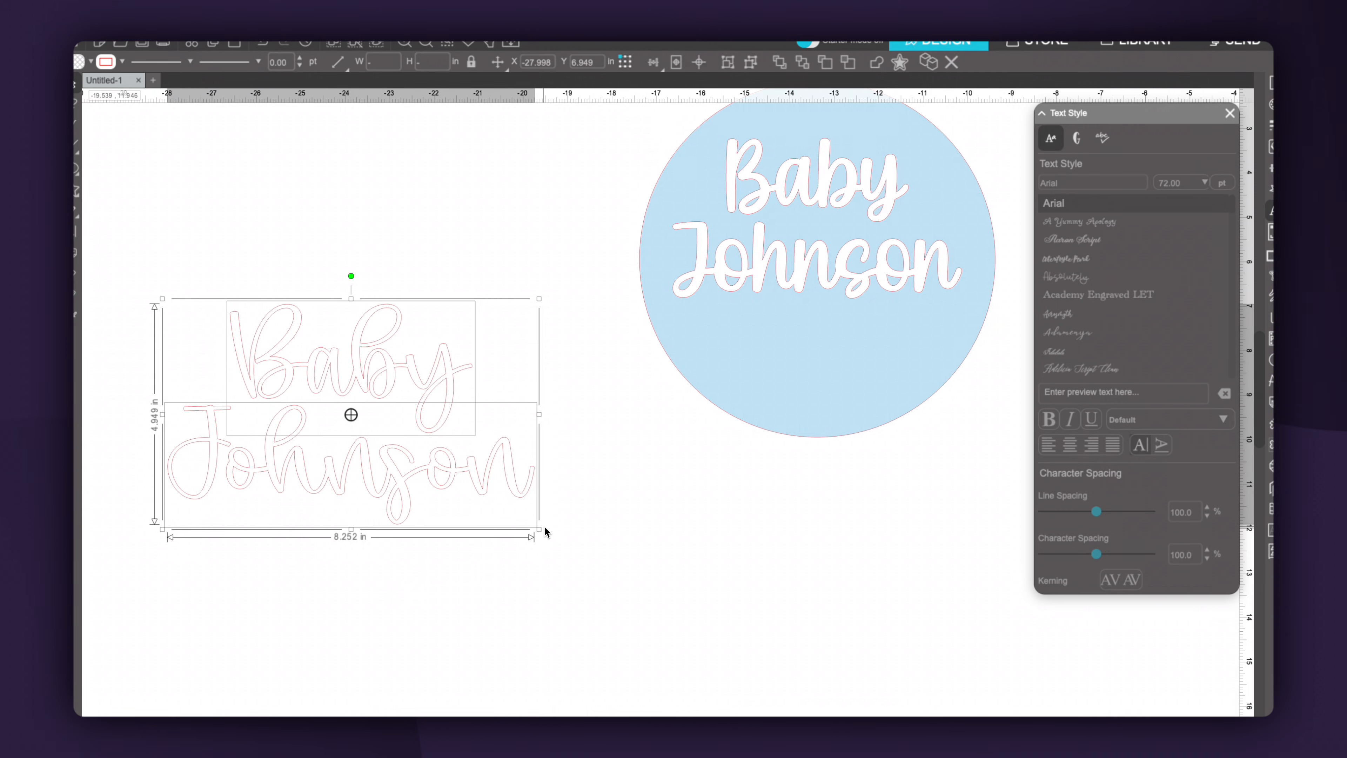
pyautogui.rightClick(427, 442)
pyautogui.click(466, 685)
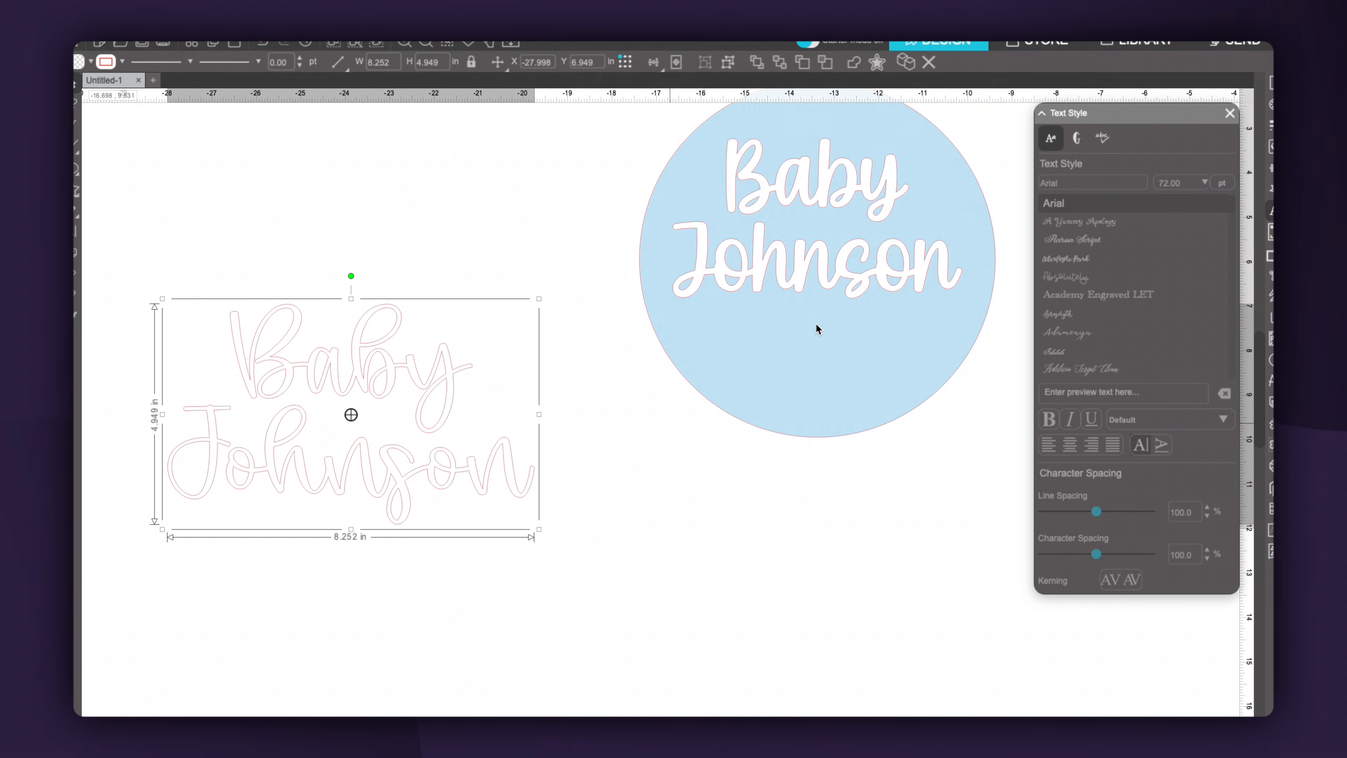
# Step: Place a blank duplicate of the blue circle beside the finished name sign, overlapping the outlined lettering
pyautogui.moveTo(803, 552); pyautogui.dragTo(361, 362)
pyautogui.press('super+d')
pyautogui.scroll(1, 361, 362)
pyautogui.hscroll(-1, 362, 363)
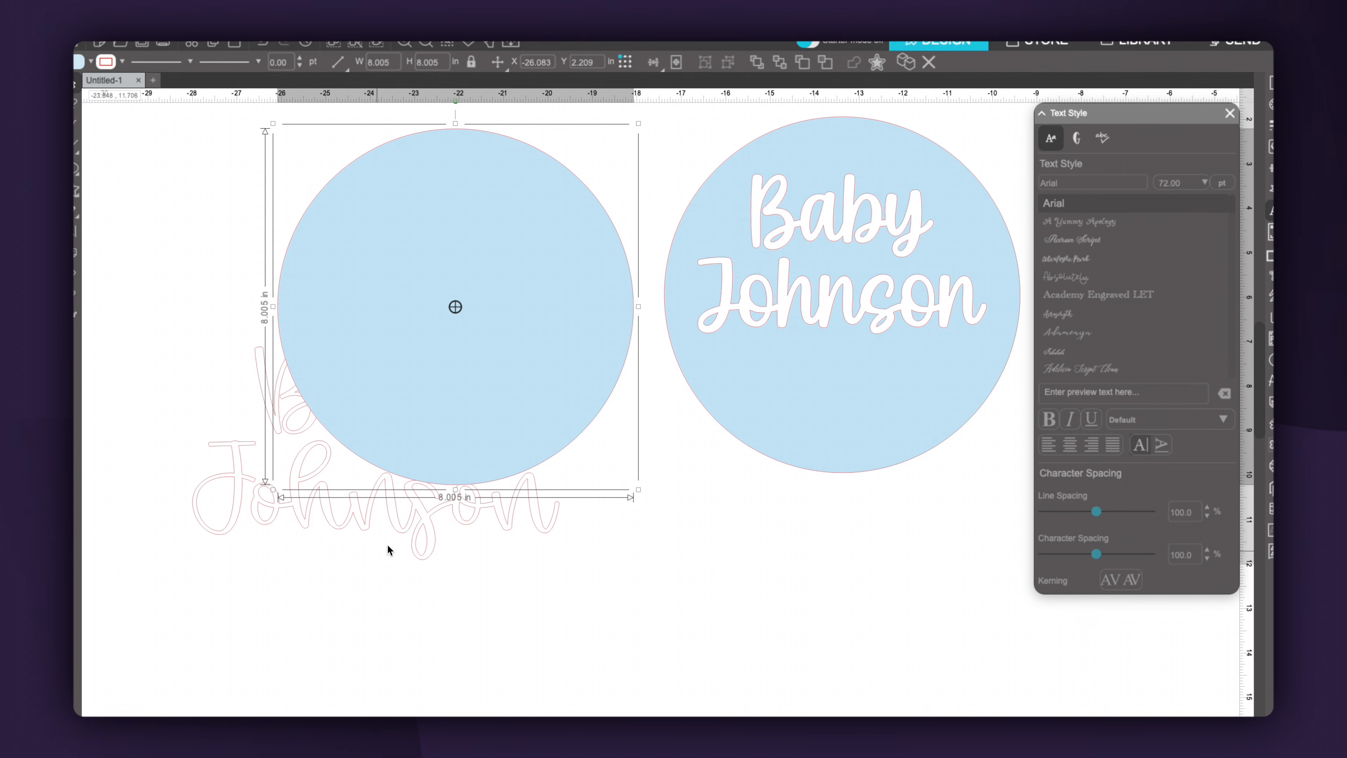
# Step: Fill the outlined name lettering with white and bring it in front of the blank circle
pyautogui.click(430, 532)
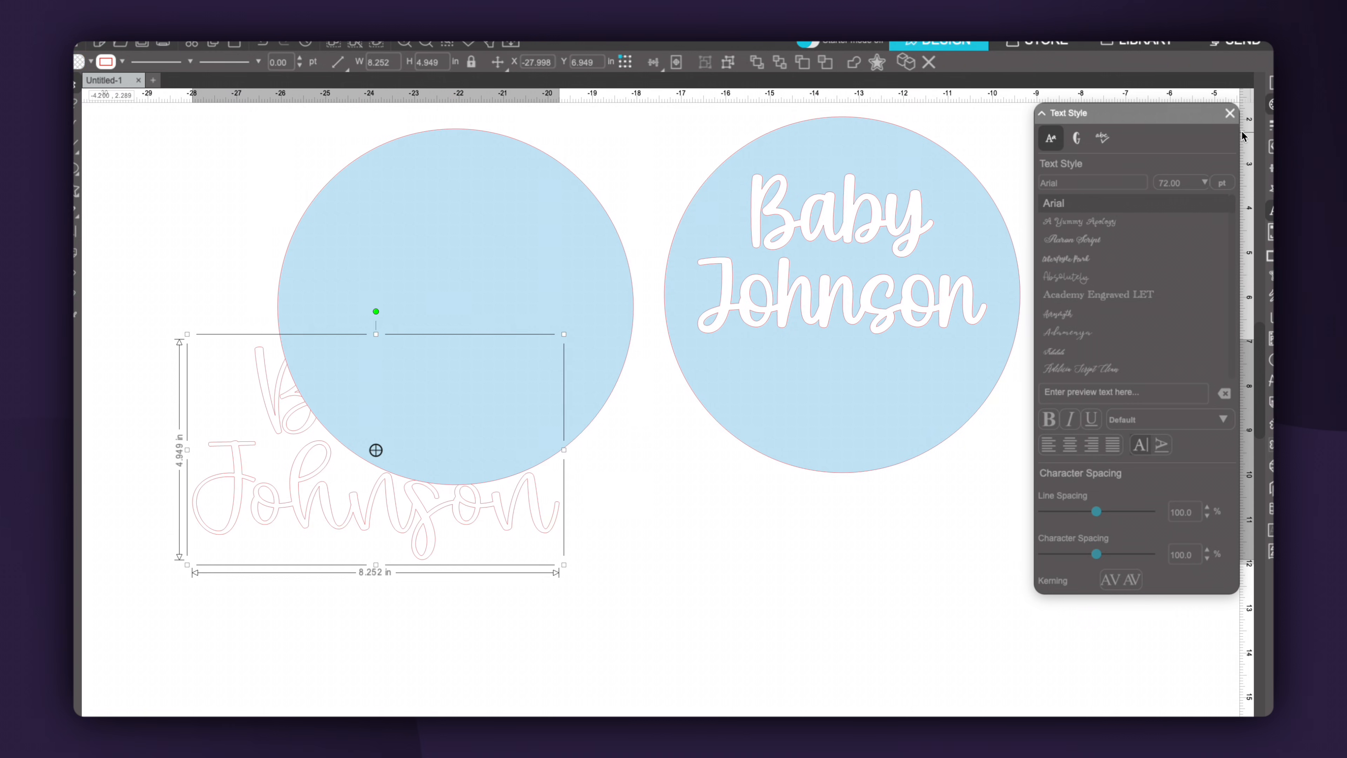
pyautogui.click(1272, 103)
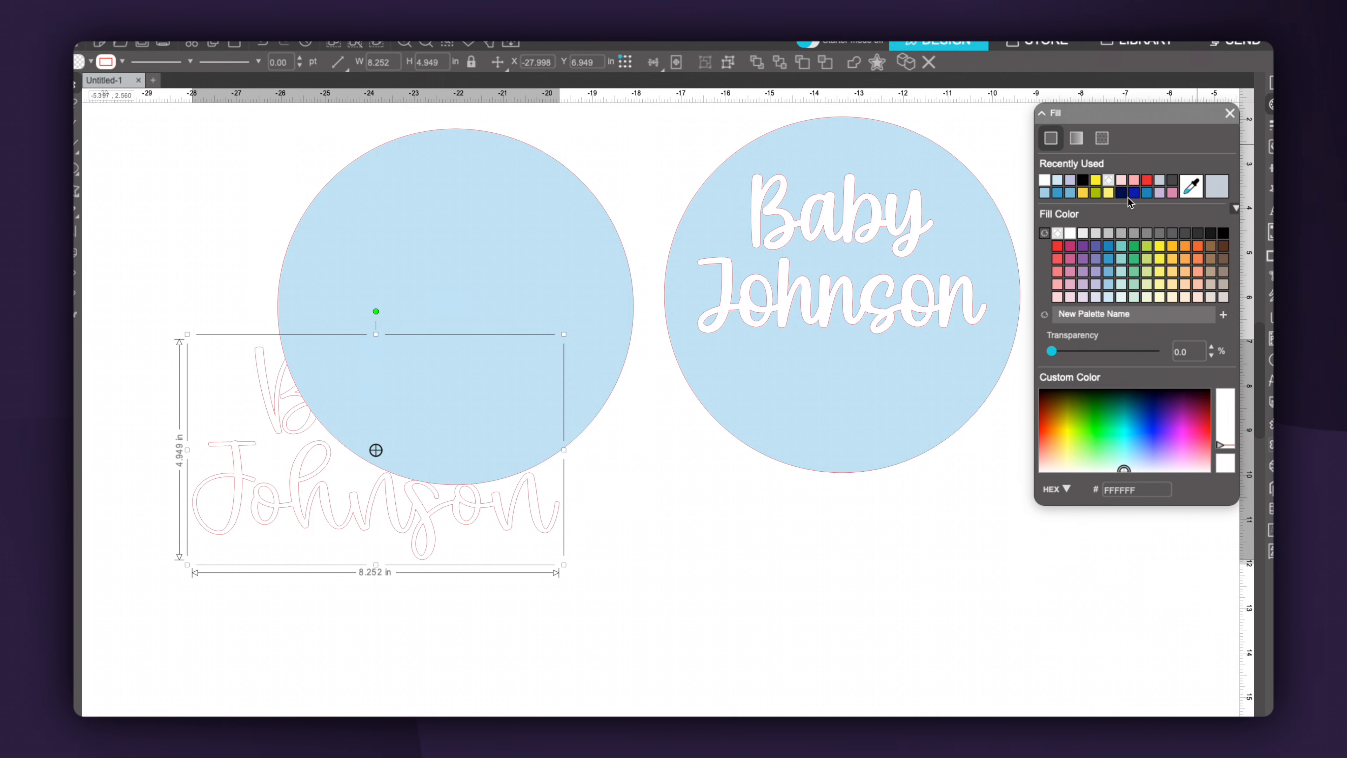
pyautogui.click(1072, 236)
pyautogui.rightClick(441, 511)
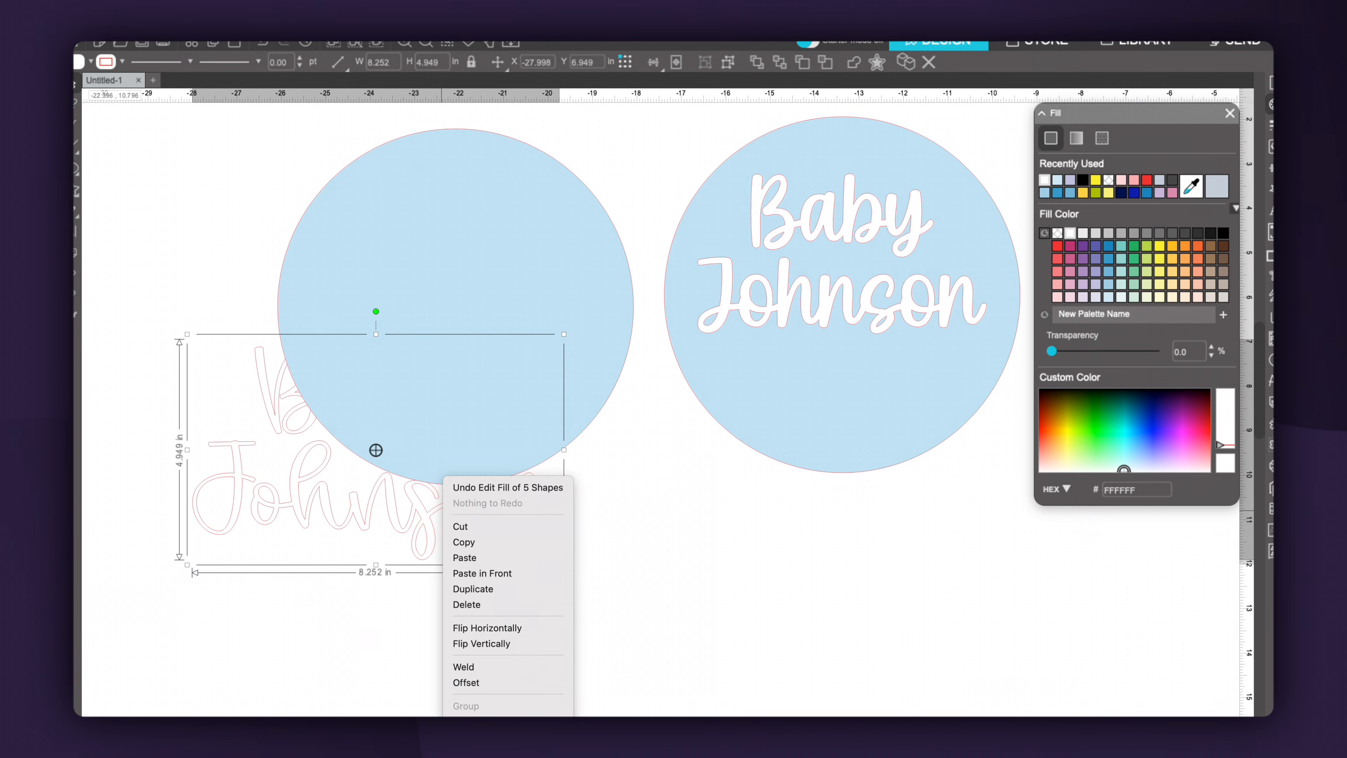
pyautogui.click(480, 709)
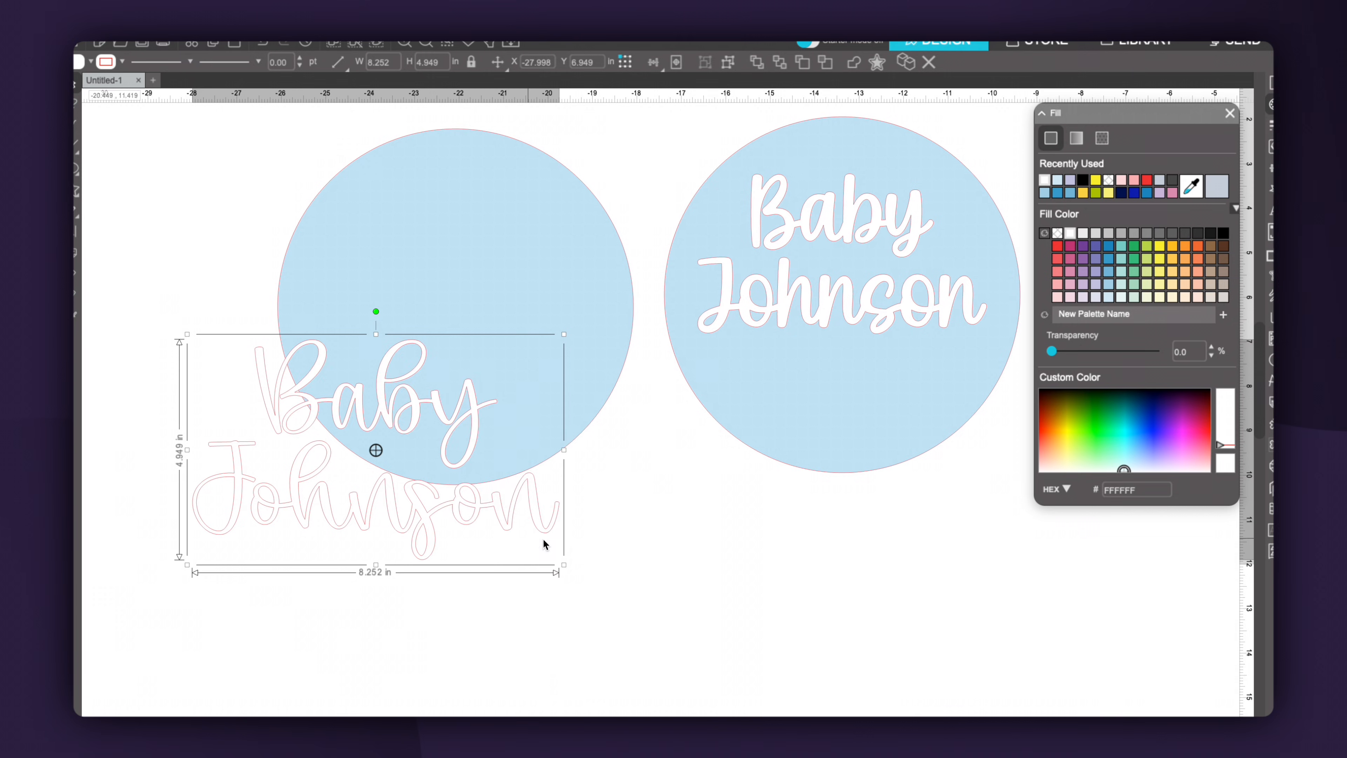
# Step: Scale the white name lettering to about 6.25 in wide and place it centred in the upper half of the blank circle
pyautogui.moveTo(564, 565); pyautogui.dragTo(472, 517)
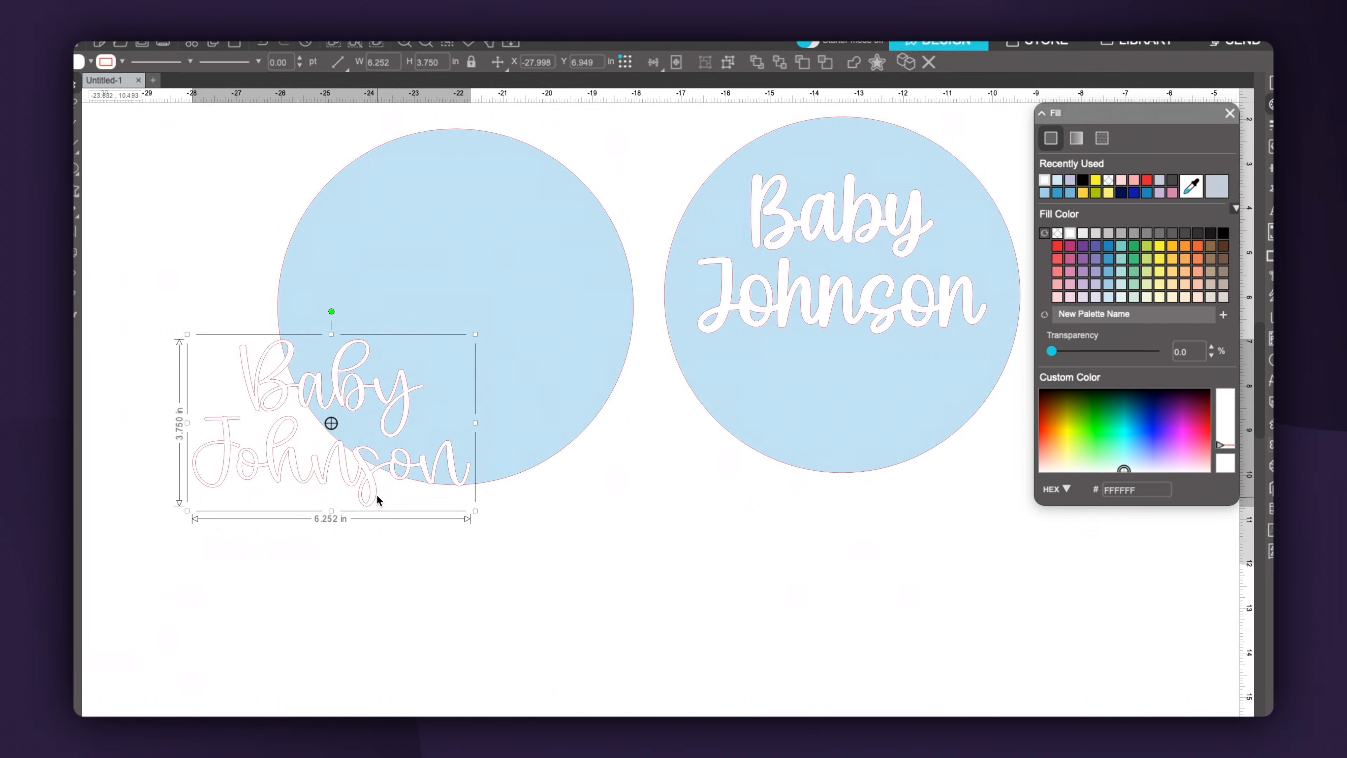
pyautogui.moveTo(378, 499); pyautogui.dragTo(496, 336)
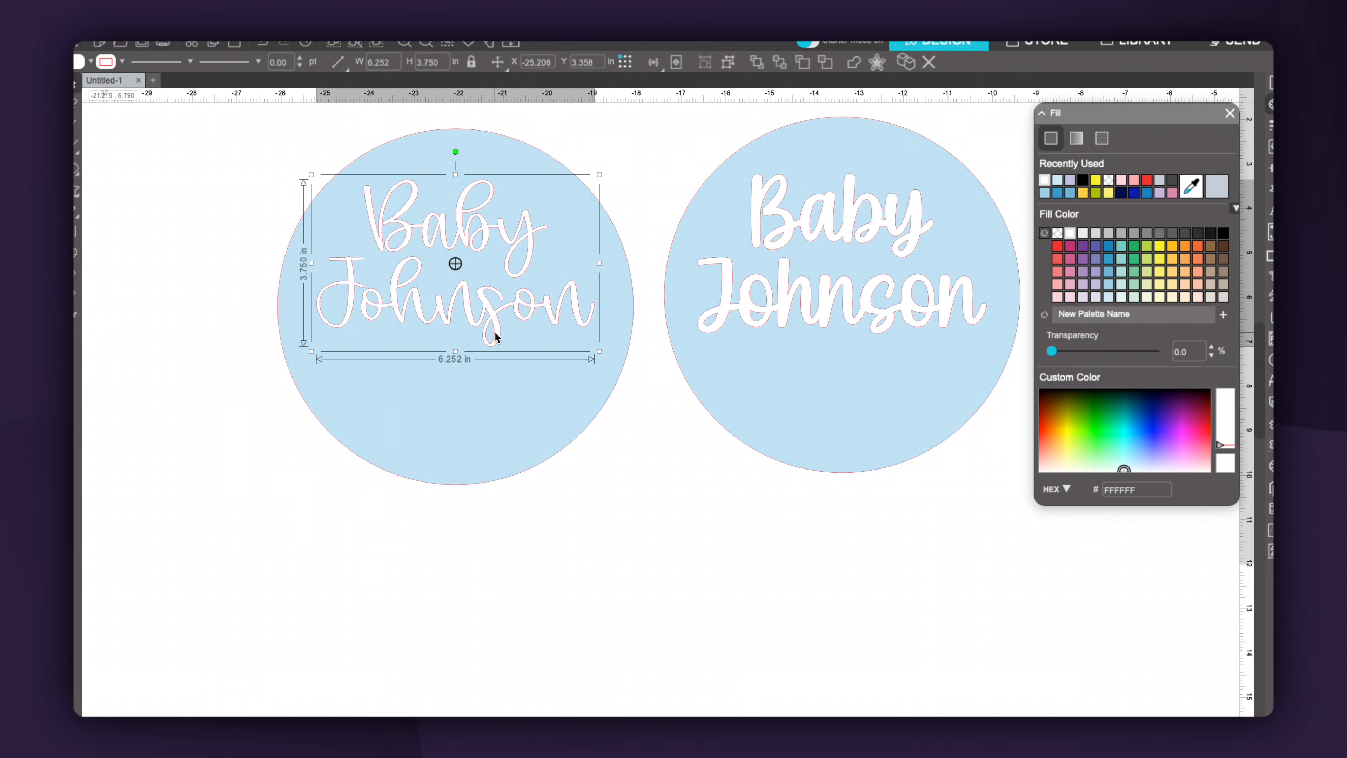
# Step: Apply a 0.010 in rounded-corner offset to the white name lettering and move the selected lettering below the circle
pyautogui.rightClick(495, 336)
pyautogui.click(521, 535)
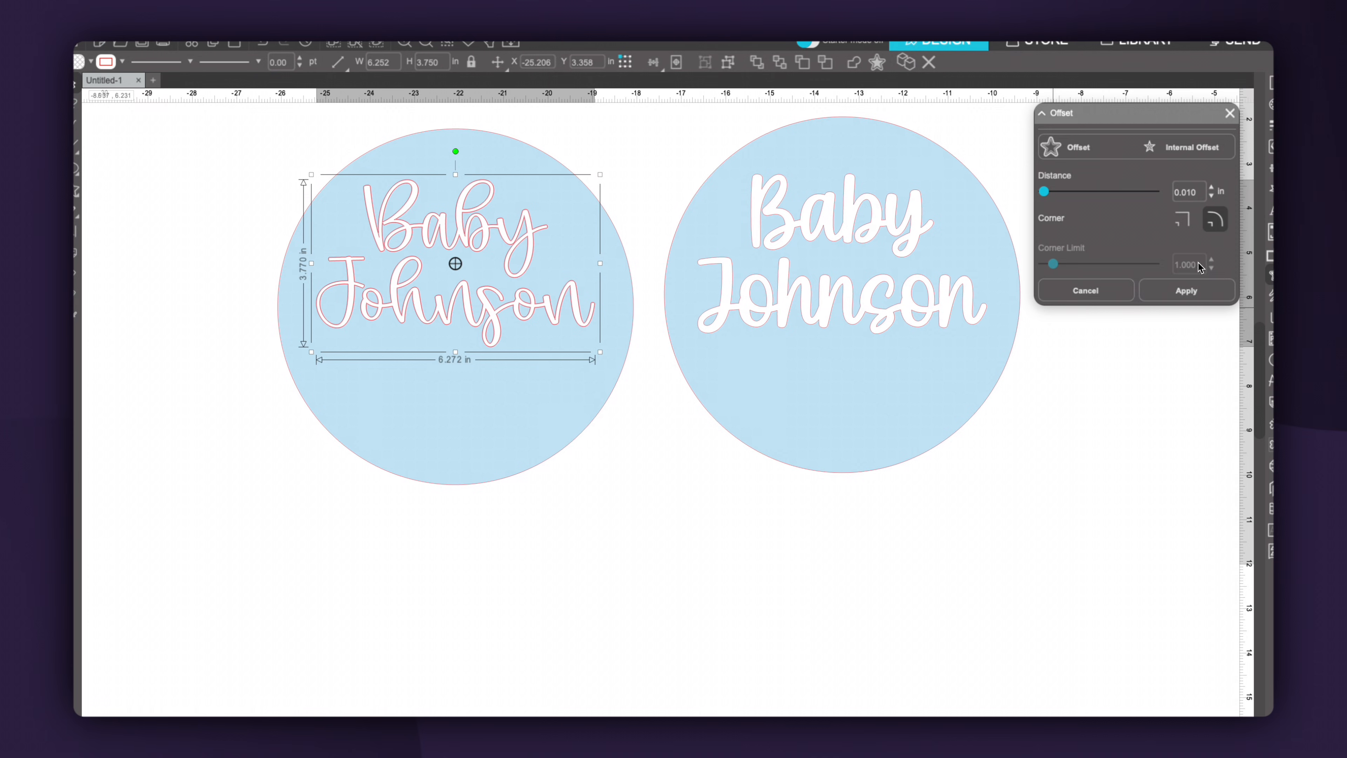
pyautogui.click(1186, 290)
pyautogui.moveTo(466, 233); pyautogui.dragTo(567, 572)
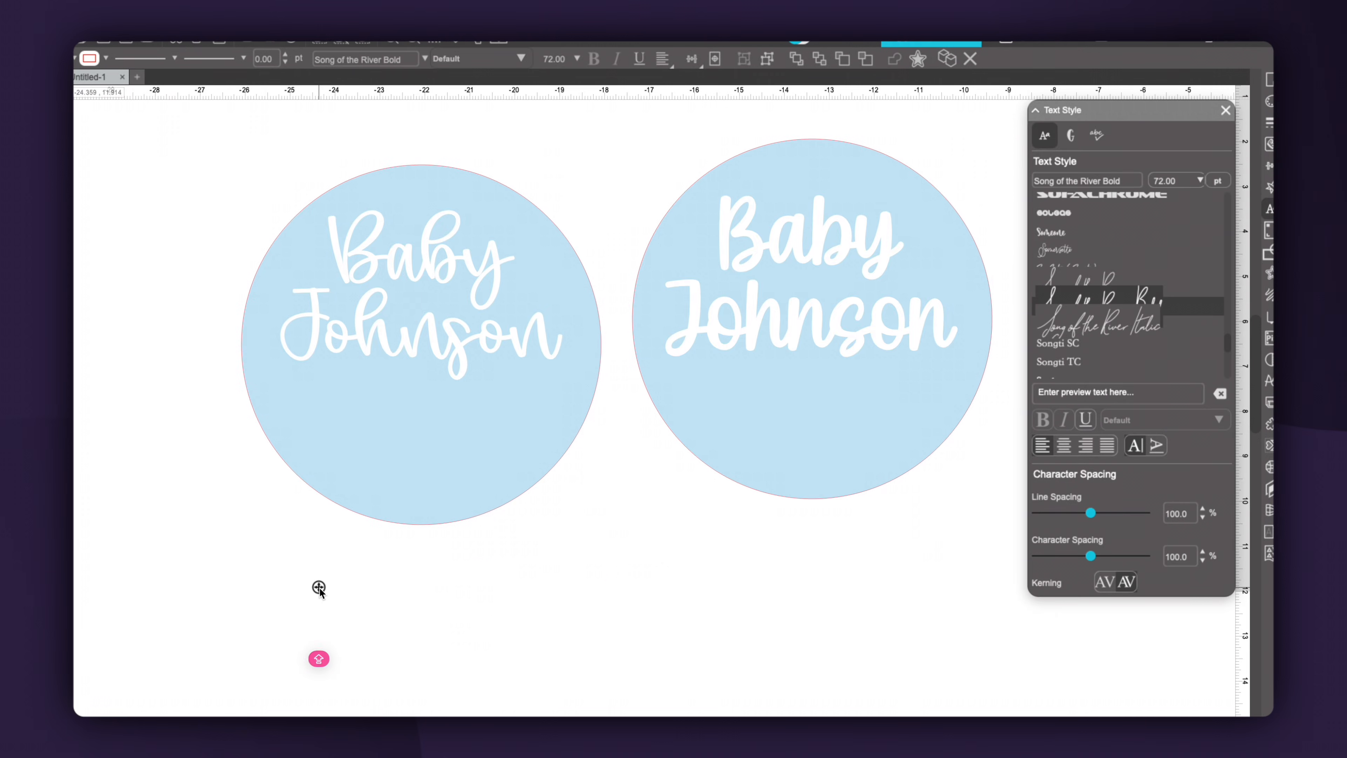
# Step: Add the text "COMING SOON" just below the new circle
pyautogui.click(319, 588)
pyautogui.write('COMING')
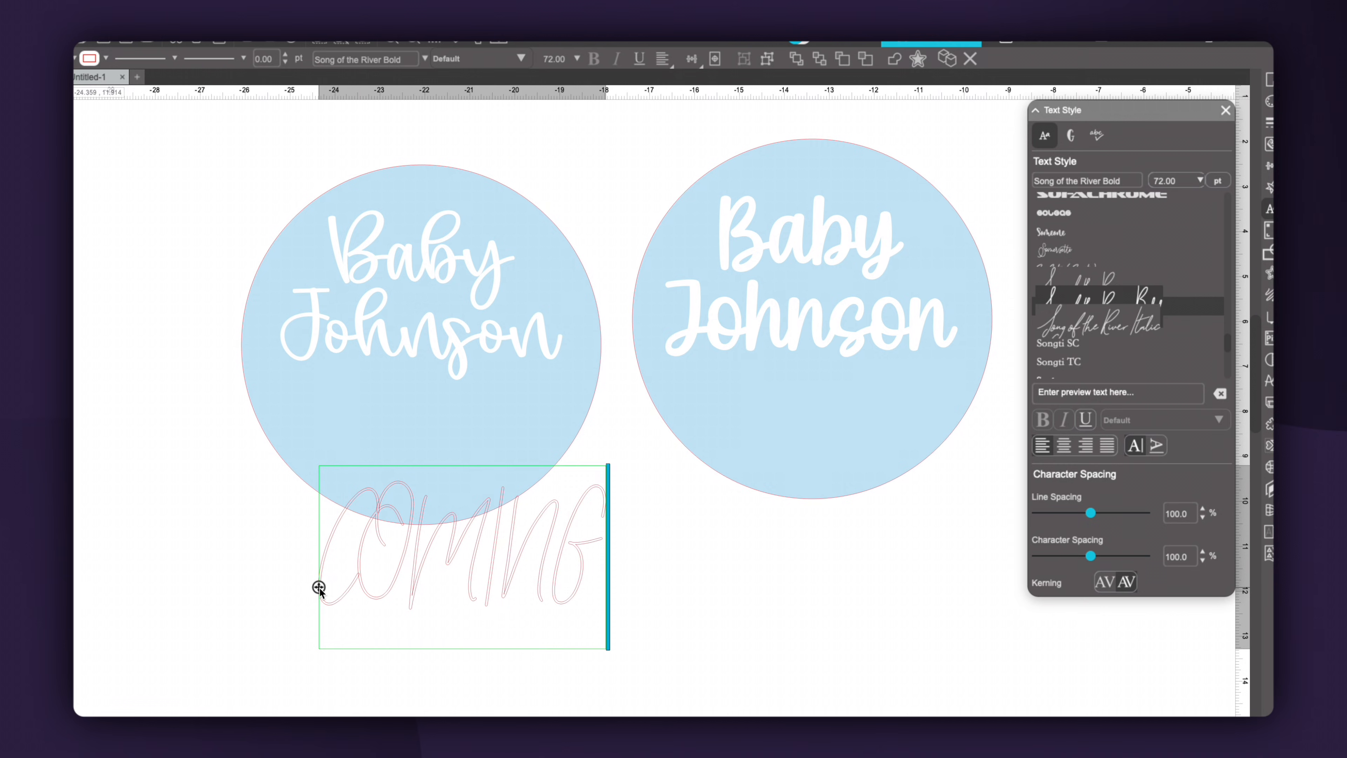
pyautogui.write(' SOON')
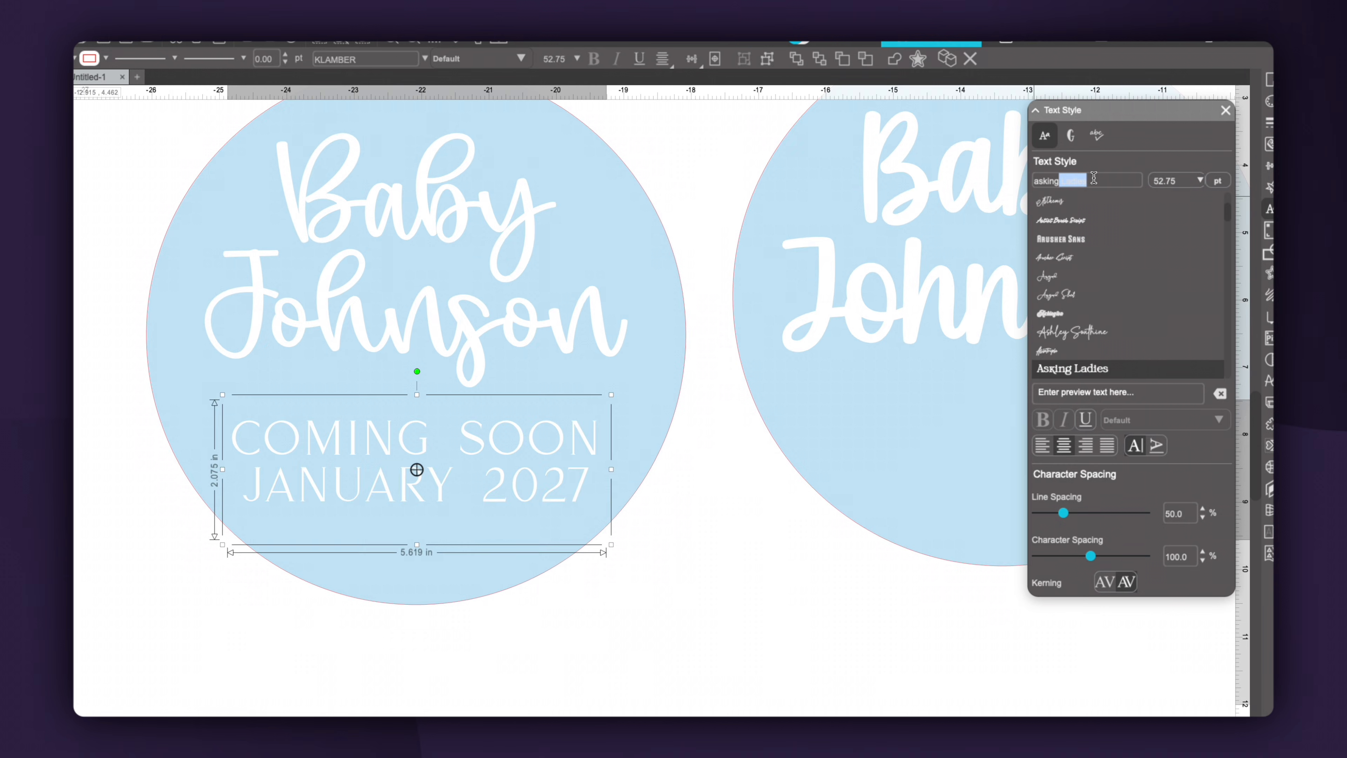
# Step: Change the "COMING SOON JANUARY 2027" text to the Asking Ladies font and set its line spacing to 90%
pyautogui.press('Return')
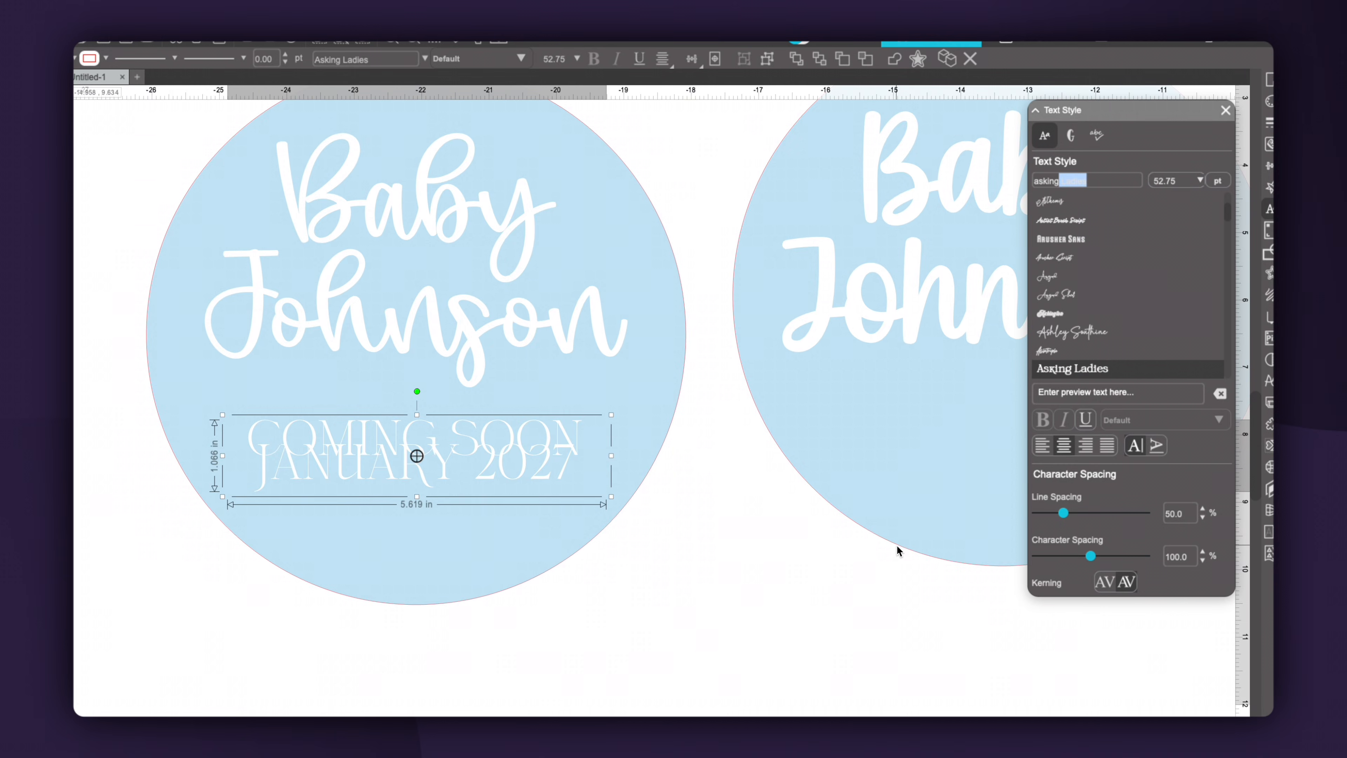
pyautogui.click(1203, 508)
pyautogui.click(1203, 509)
pyautogui.click(1202, 508)
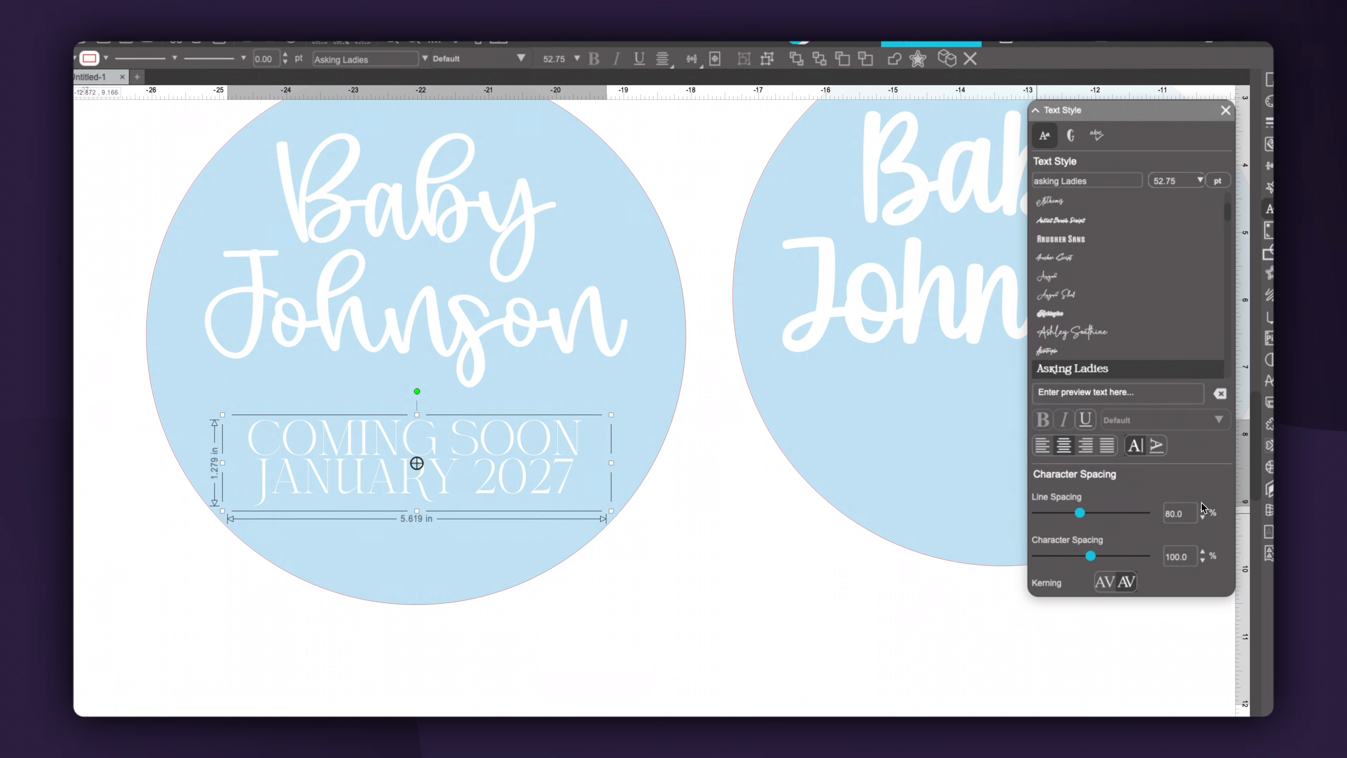
pyautogui.click(1203, 508)
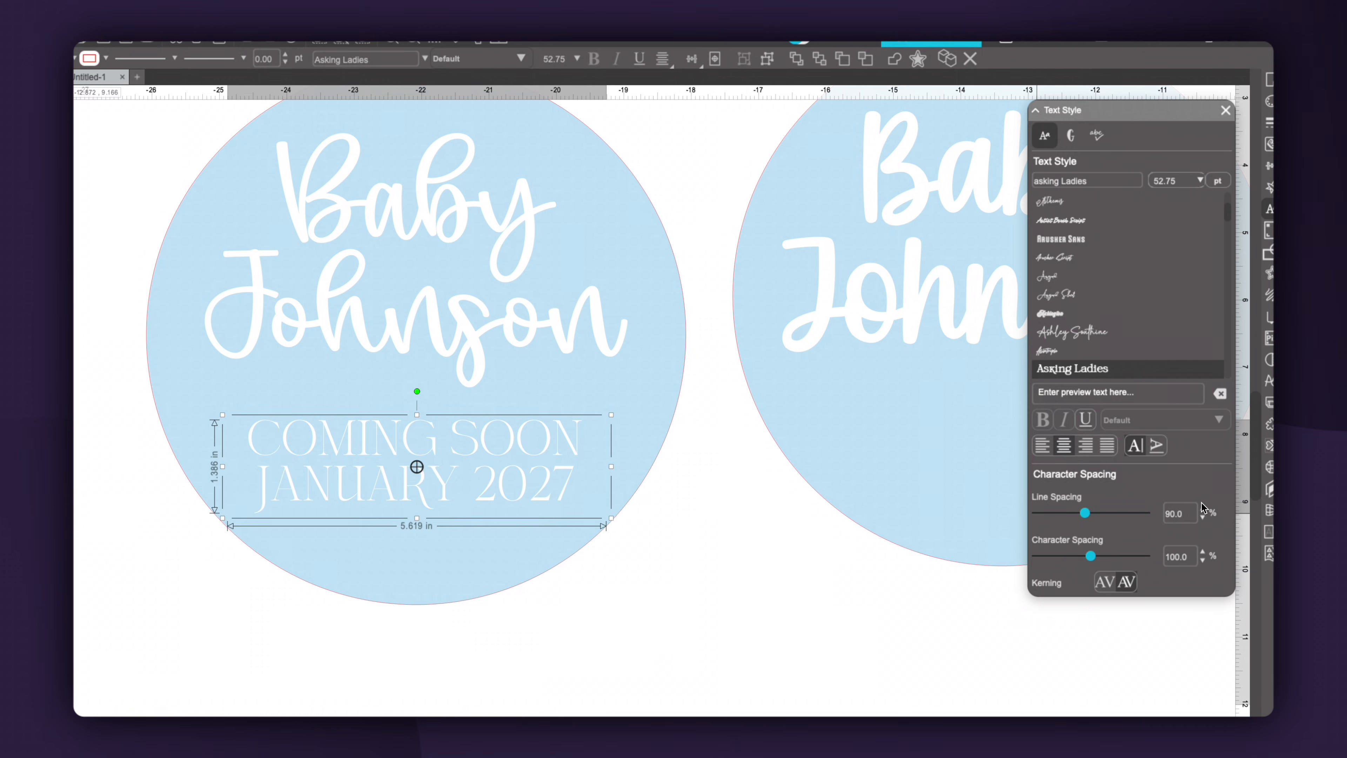
# Step: Apply a 0.015 in rounded-corner offset to the "COMING SOON JANUARY 2027" text
pyautogui.rightClick(524, 453)
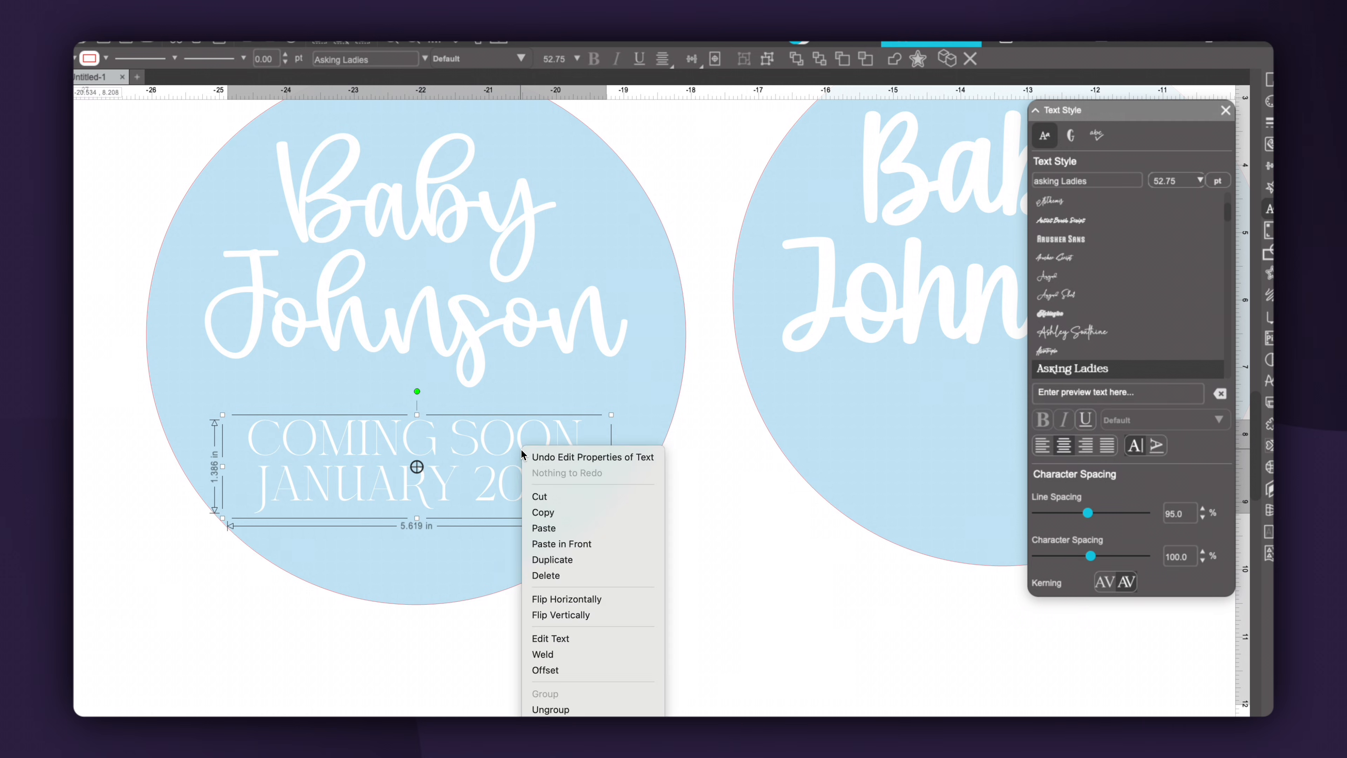
pyautogui.click(564, 672)
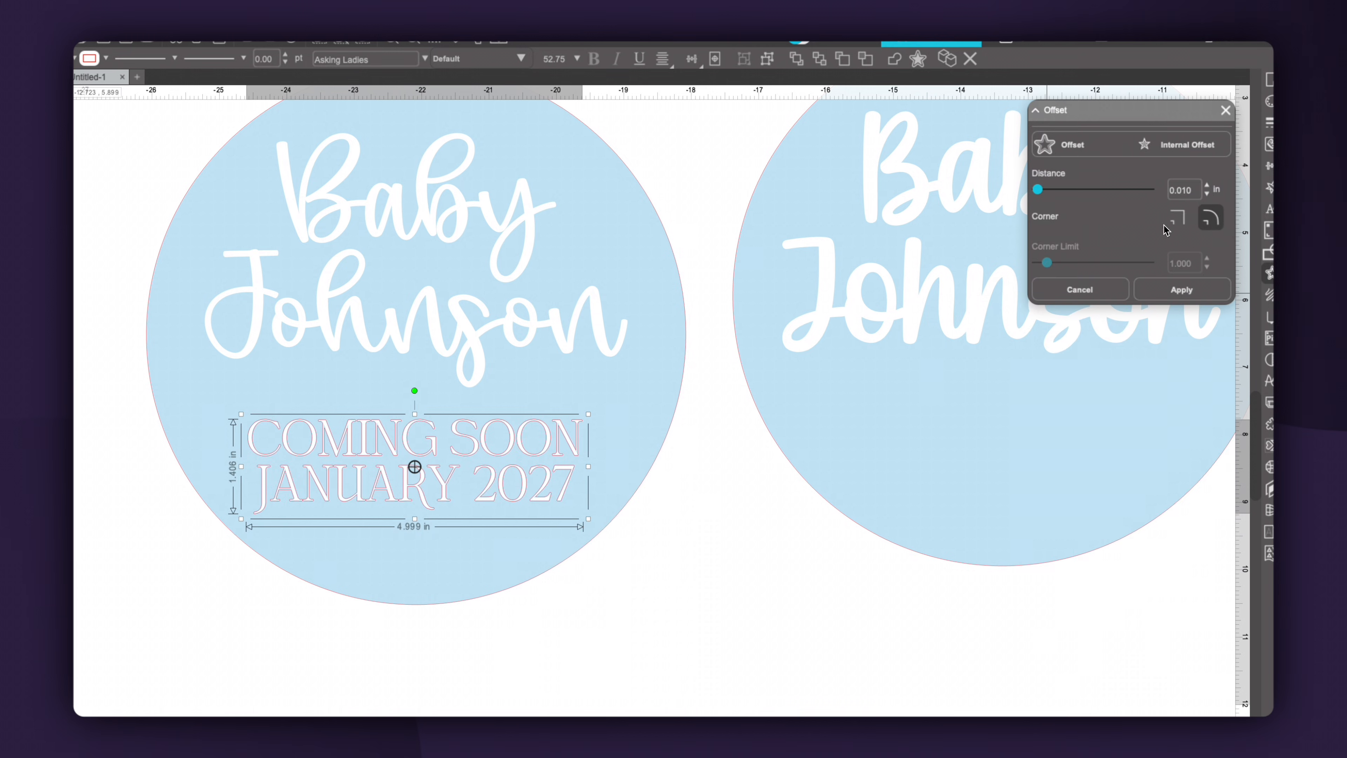
pyautogui.click(1209, 186)
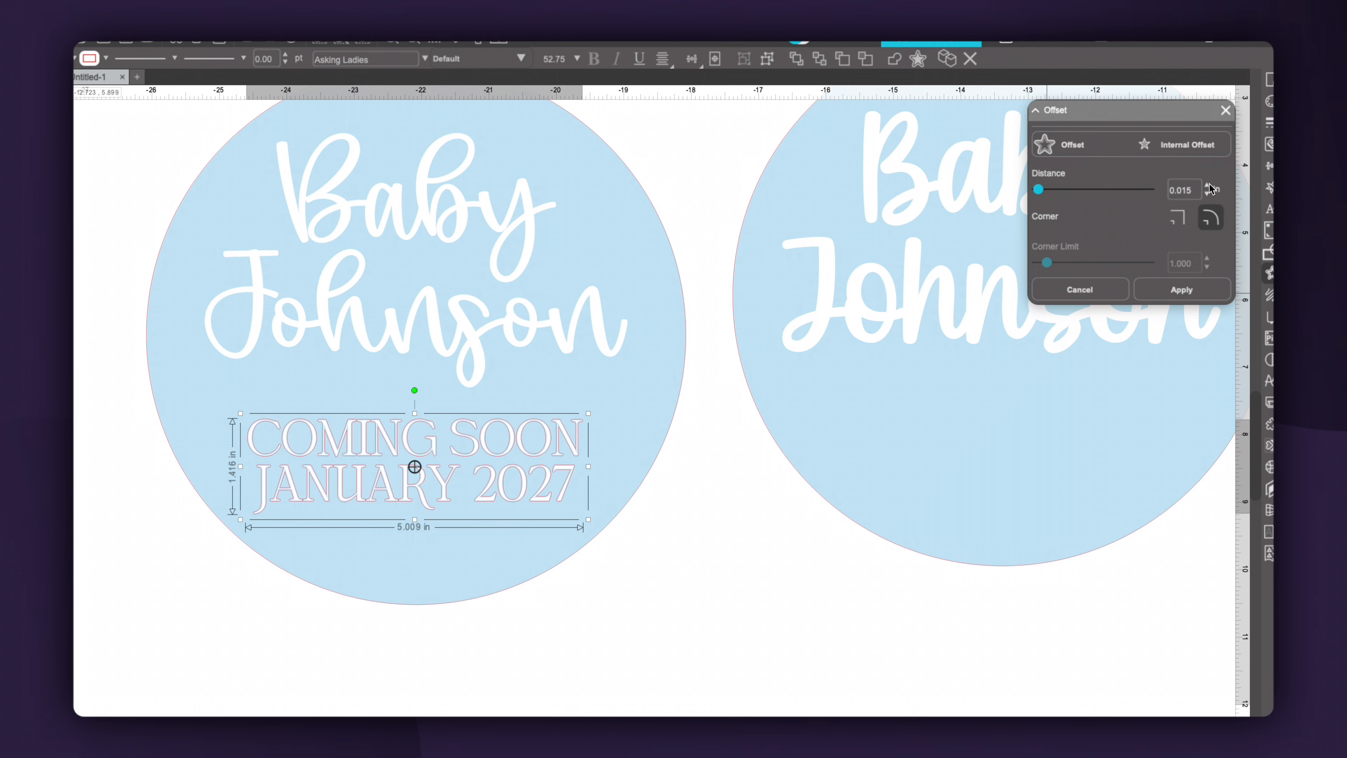
pyautogui.click(1182, 290)
pyautogui.click(751, 667)
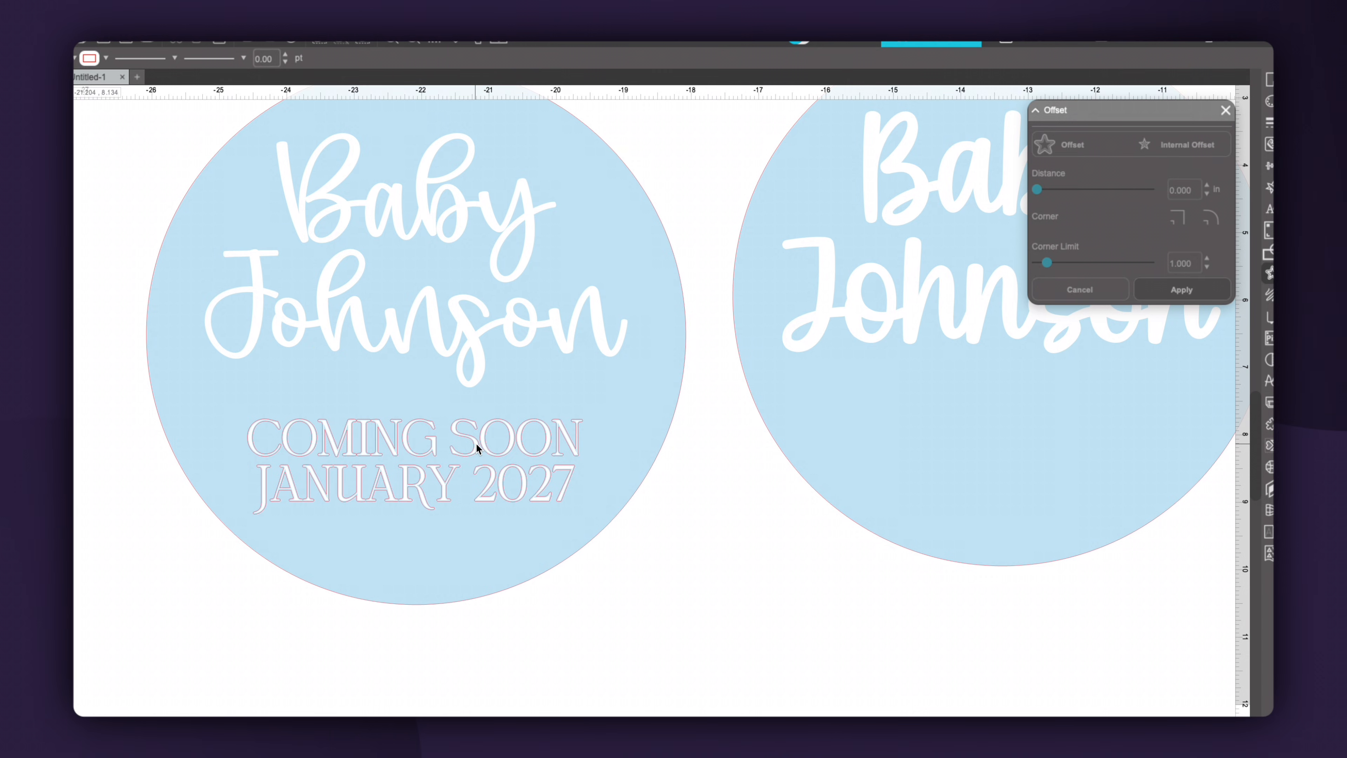
# Step: Move the original white text and the blue circle clear of the offset outlines, and select all the outlined "COMING SOON JANUARY 2027" letters
pyautogui.moveTo(477, 448); pyautogui.dragTo(717, 608)
pyautogui.click(512, 446)
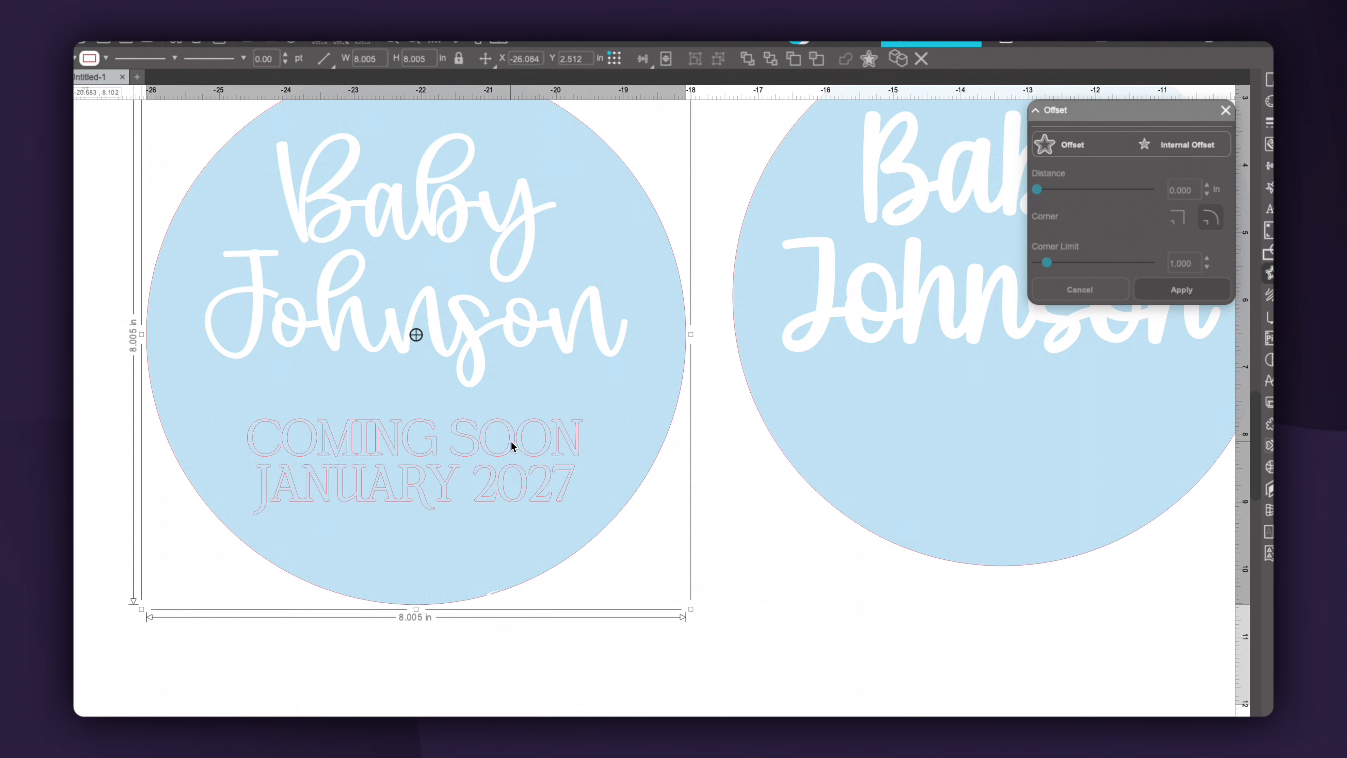
pyautogui.click(512, 446)
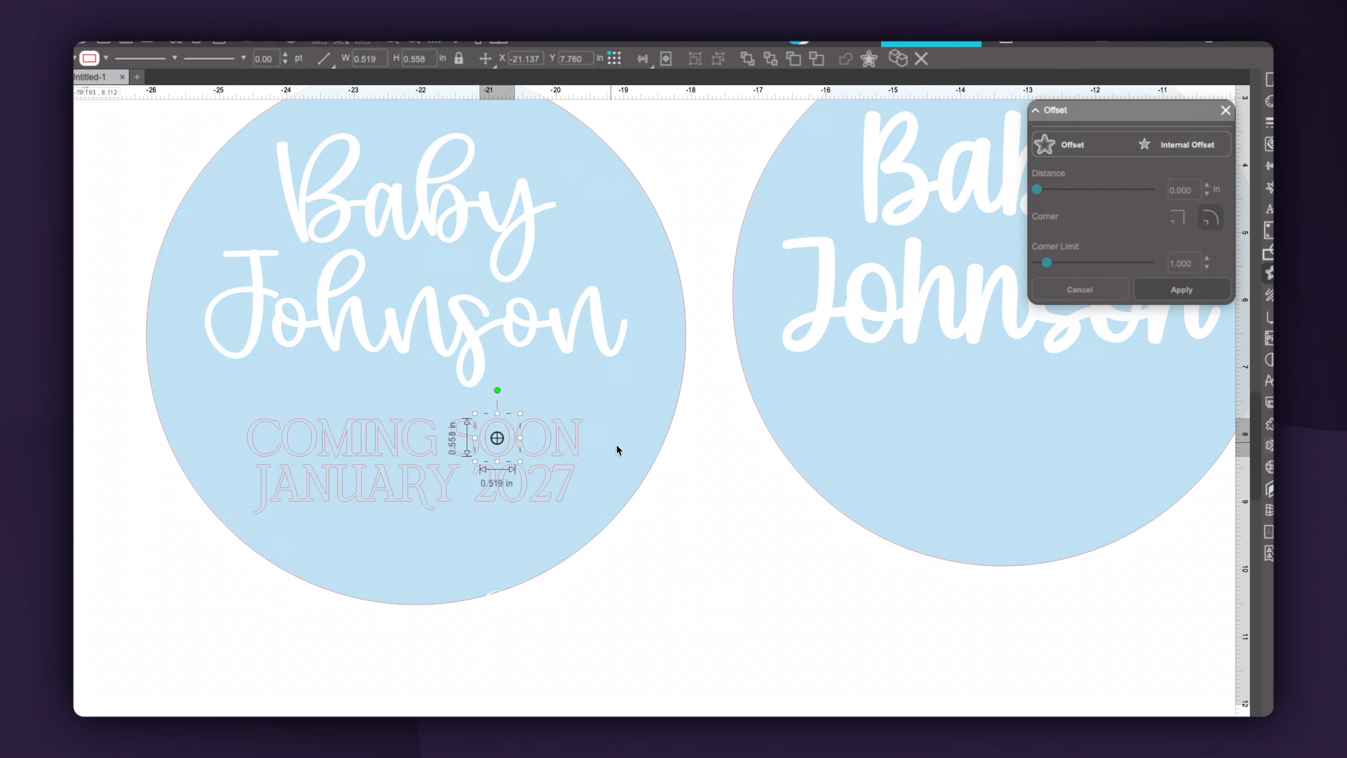
pyautogui.moveTo(654, 130); pyautogui.dragTo(496, 0)
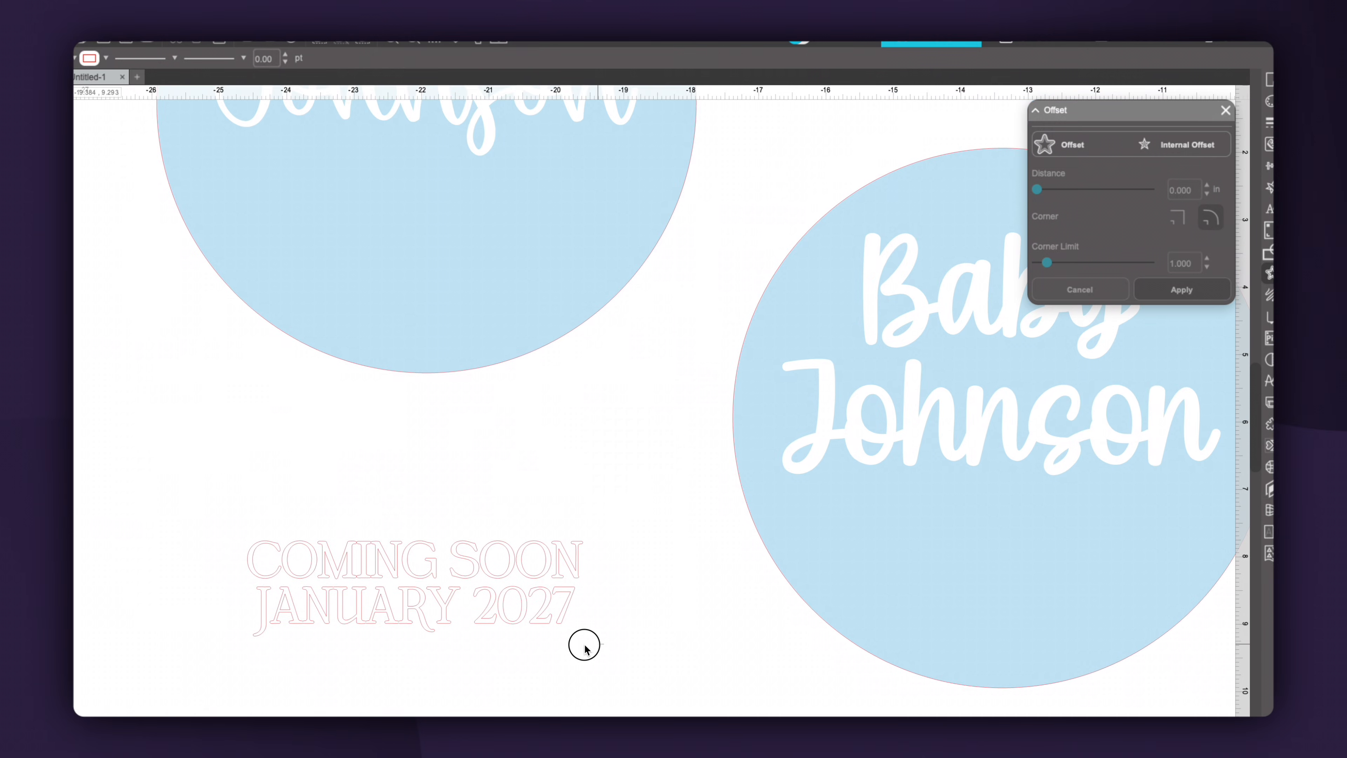
pyautogui.moveTo(583, 643); pyautogui.dragTo(229, 530)
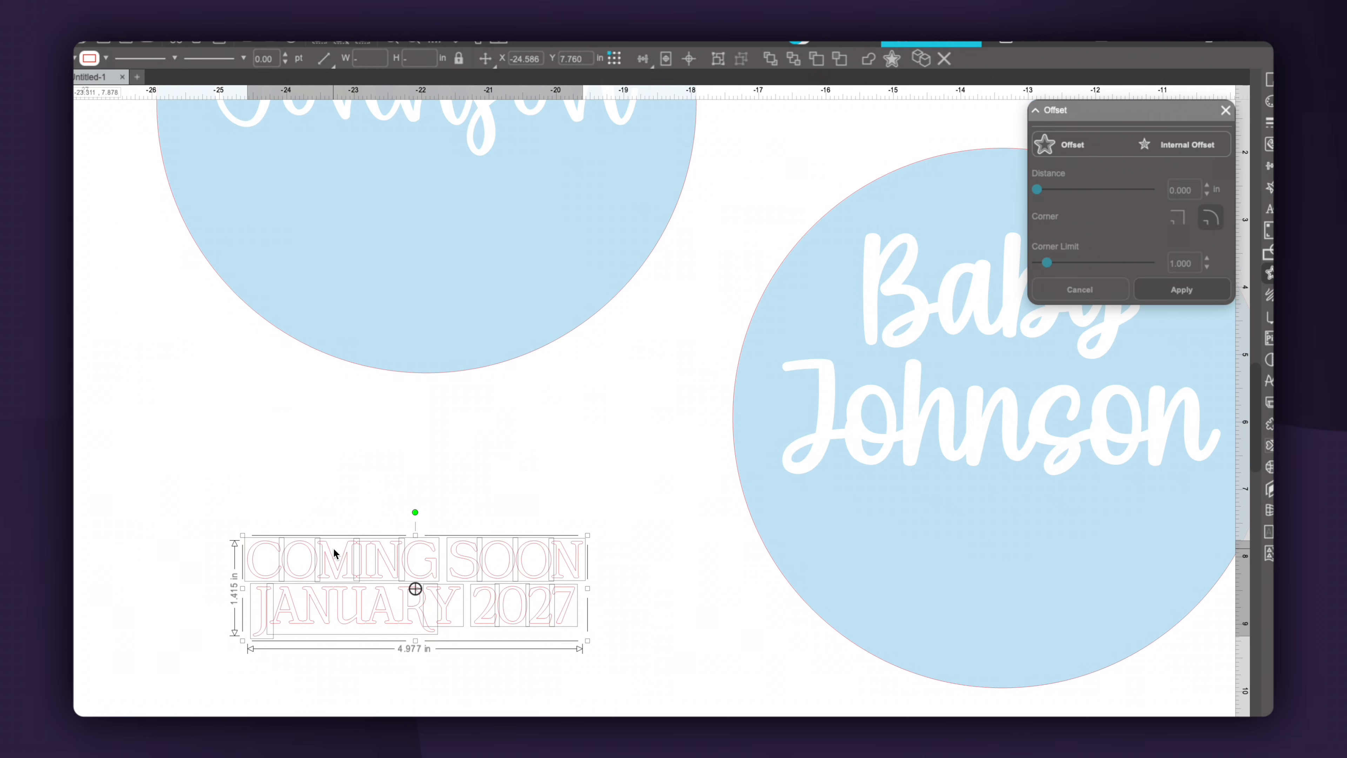
pyautogui.rightClick(457, 555)
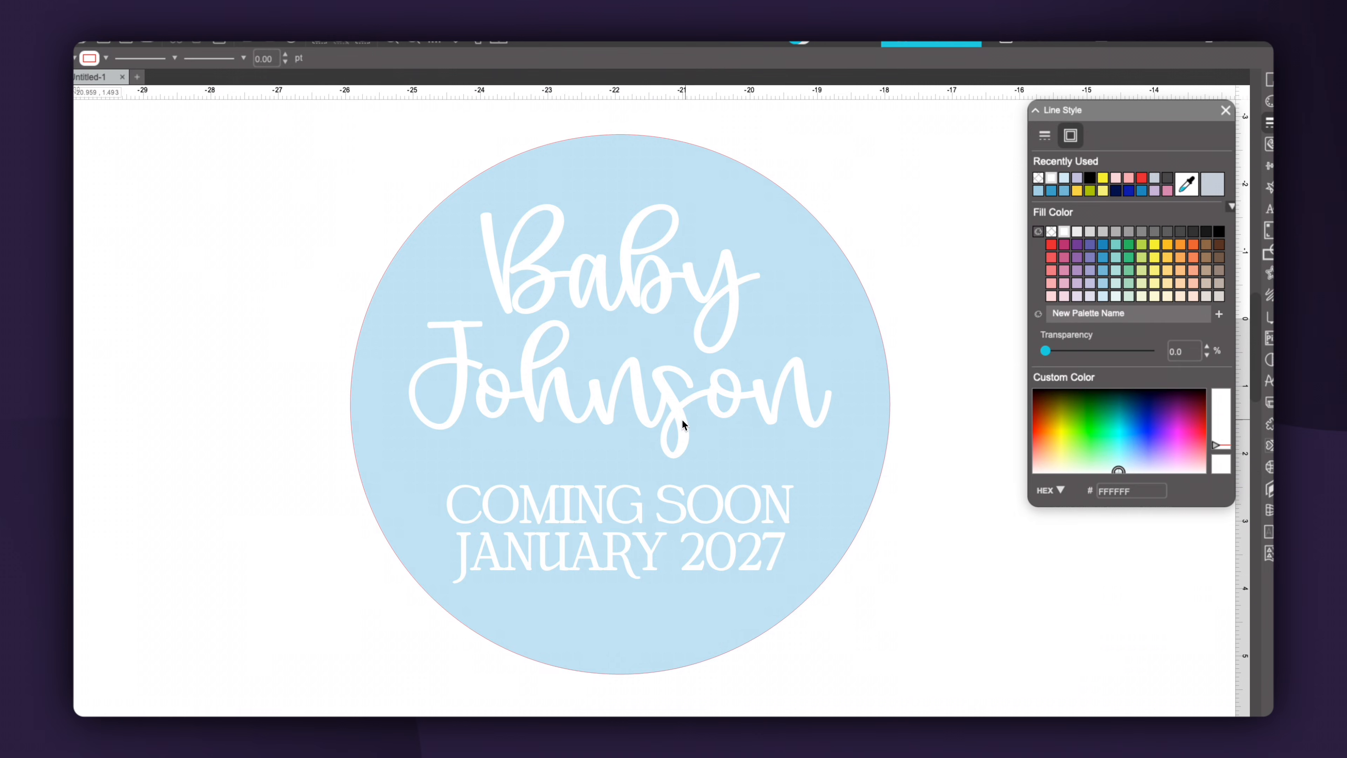
# Step: Enlarge the white name lettering to about 6.9 in wide, re-centre it in the circle, and adjust the "COMING SOON JANUARY 2027" text below it
pyautogui.click(683, 423)
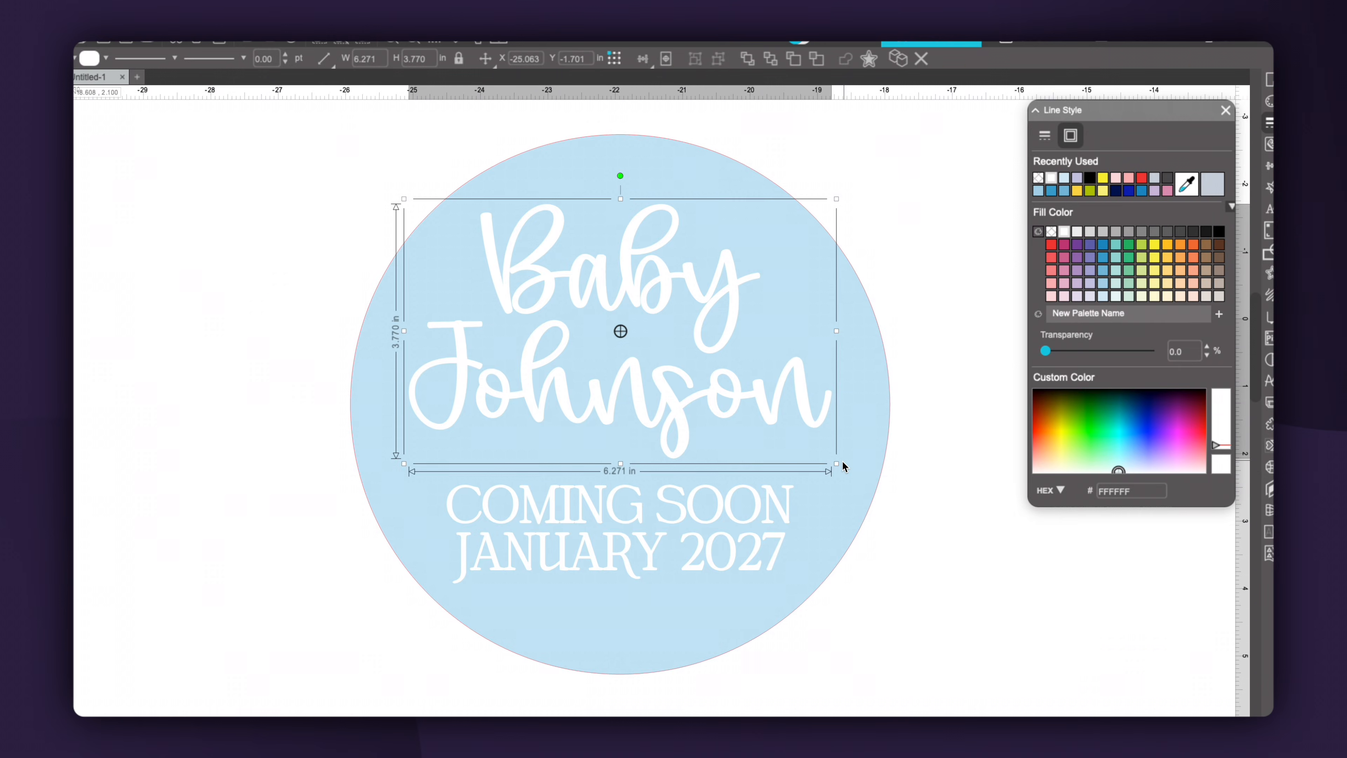
pyautogui.moveTo(839, 469); pyautogui.dragTo(875, 495)
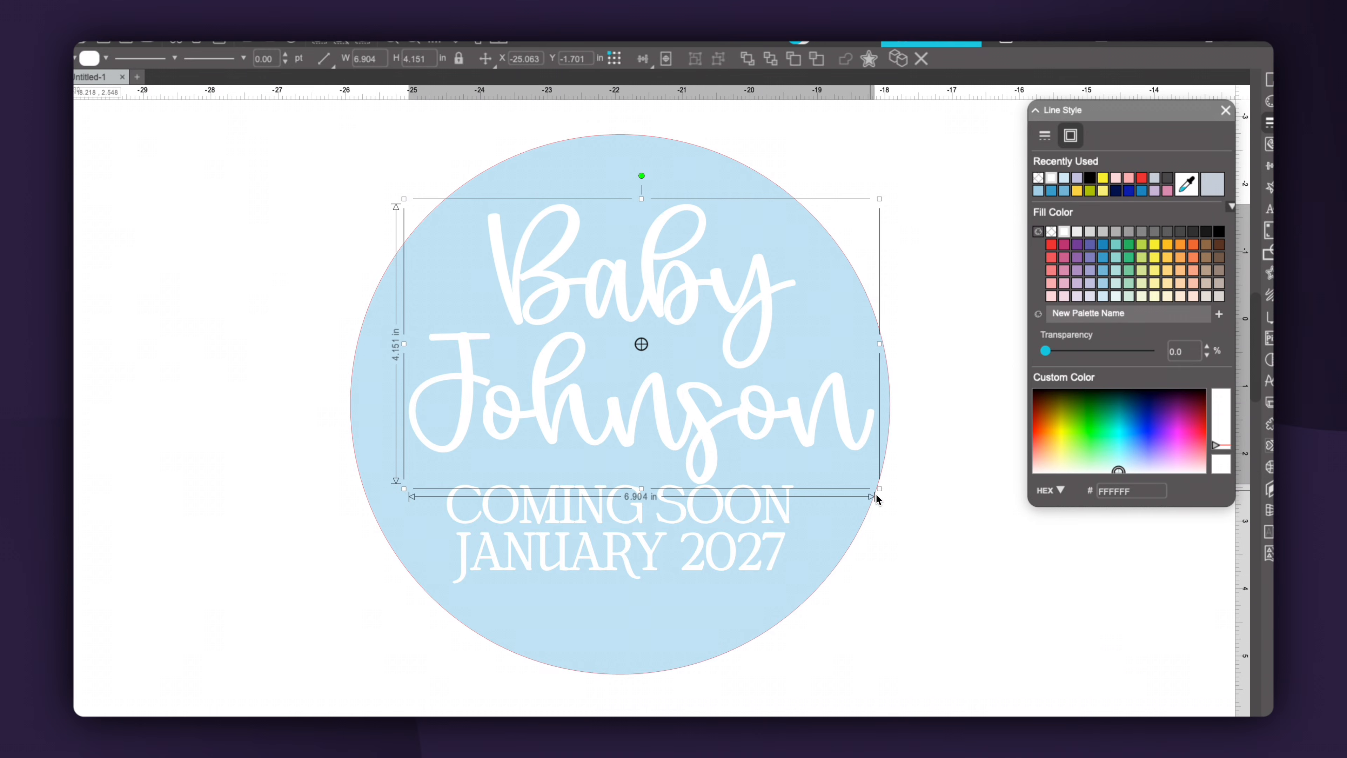
pyautogui.moveTo(696, 439); pyautogui.dragTo(685, 432)
pyautogui.click(918, 667)
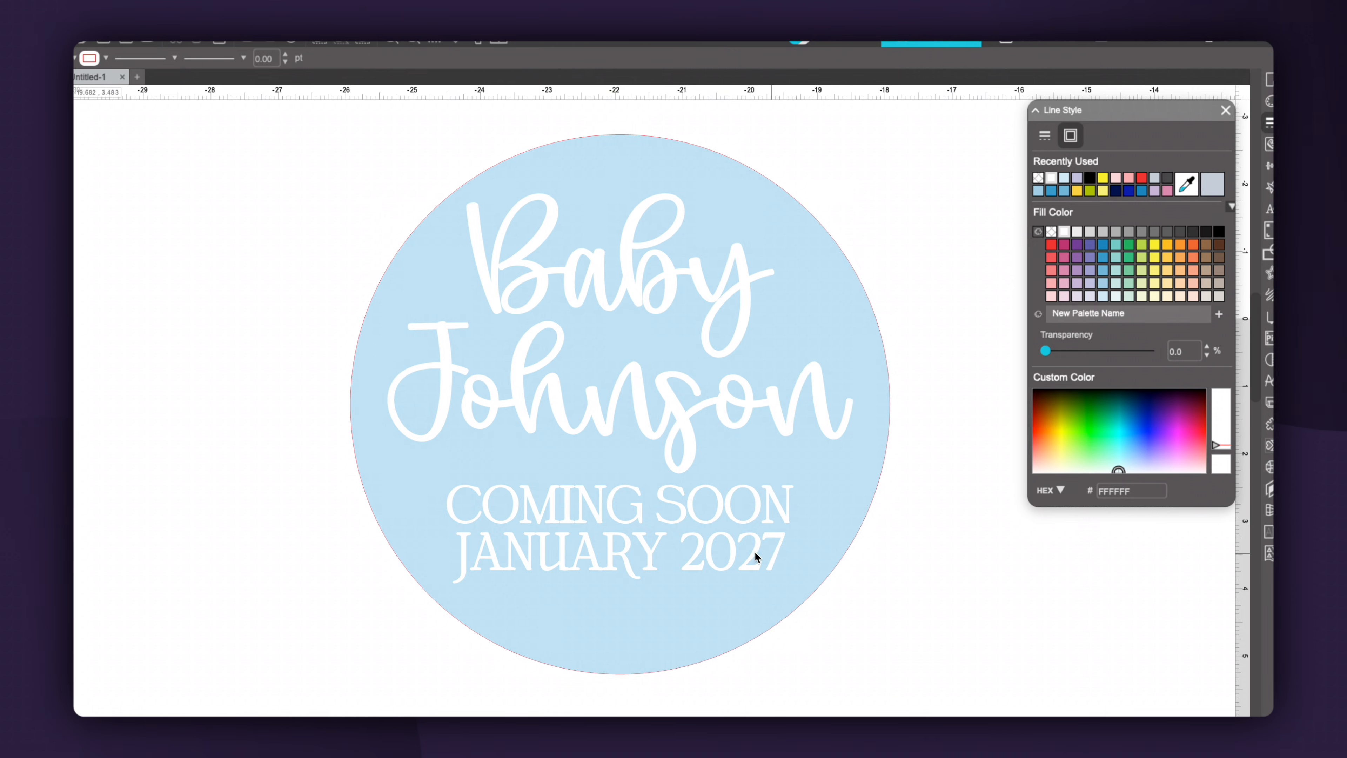
pyautogui.moveTo(733, 549); pyautogui.dragTo(770, 560)
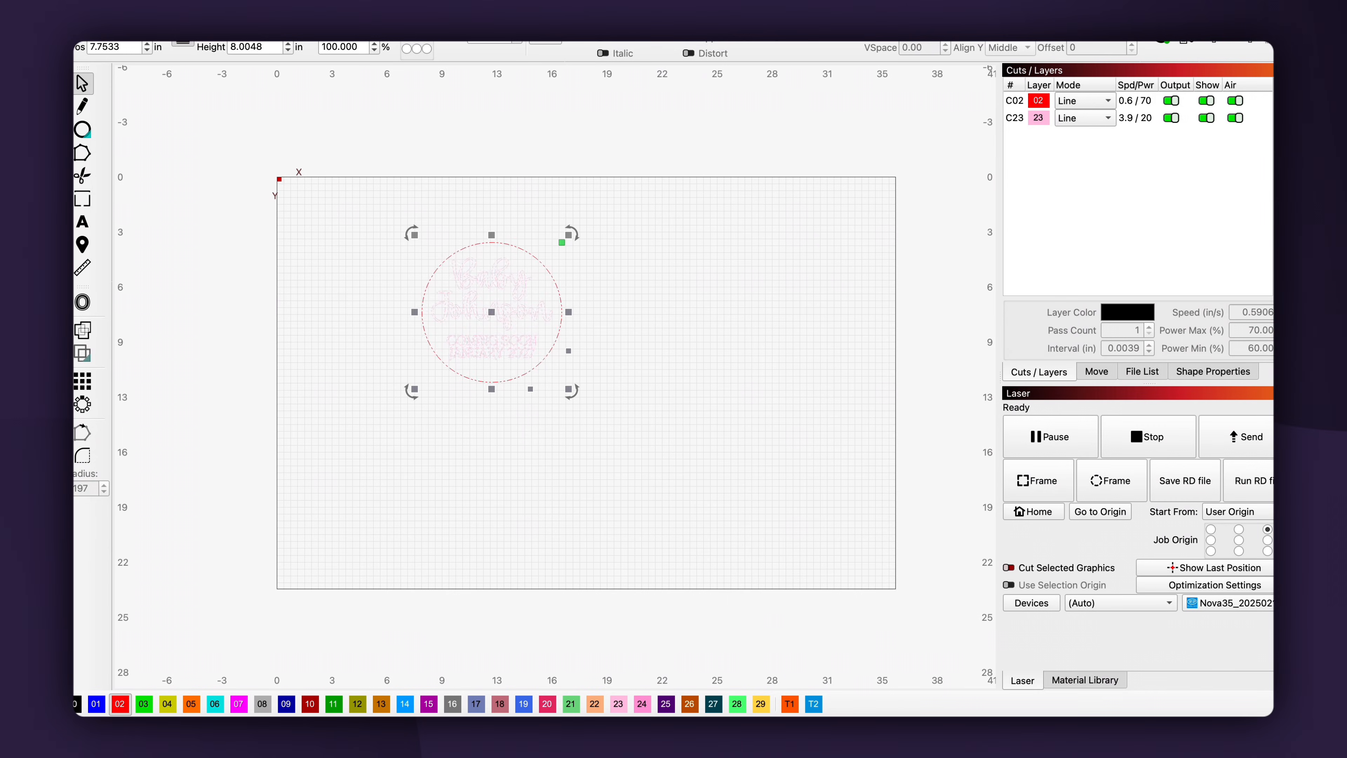
# Step: In LightBurn, assign the script name lettering inside the imported circle to layer 27
pyautogui.press('super+equal')
pyautogui.press('super+equal')
pyautogui.press('super+equal')
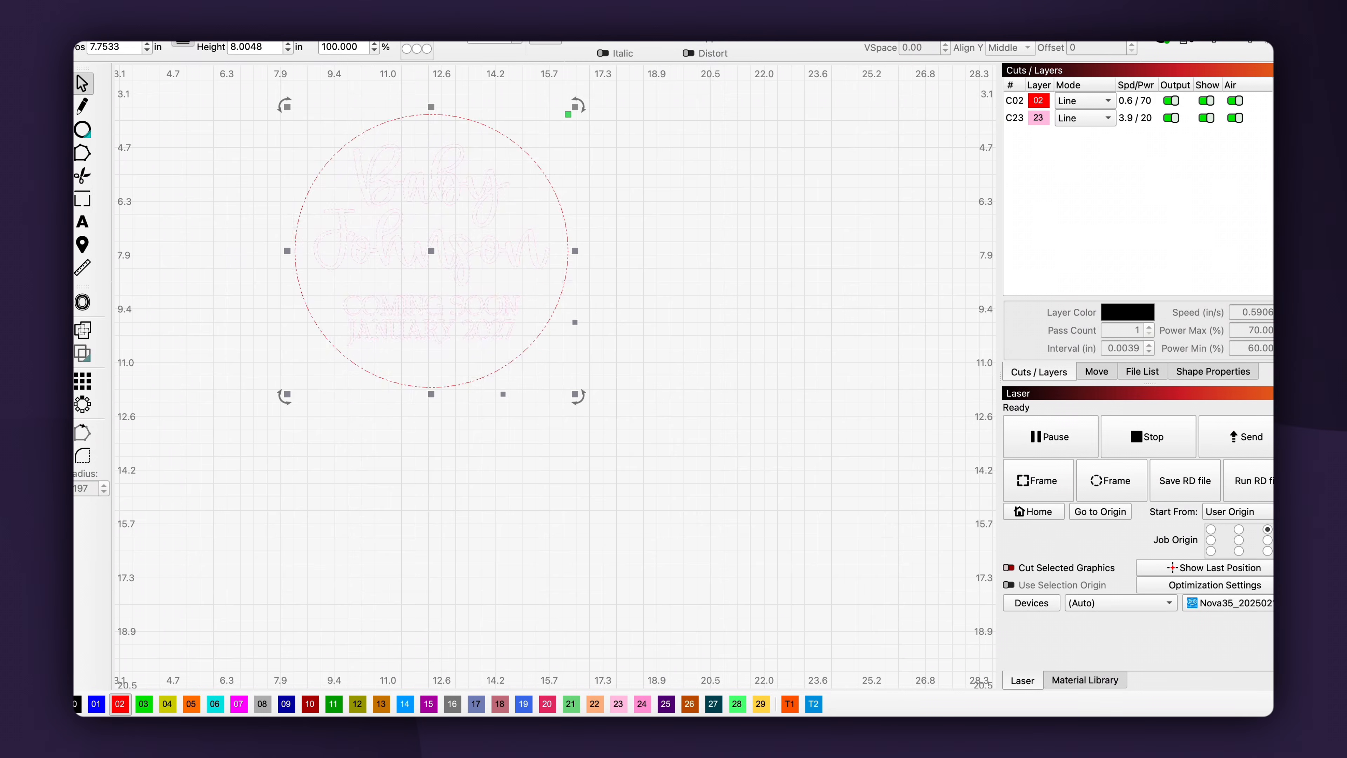
pyautogui.click(635, 406)
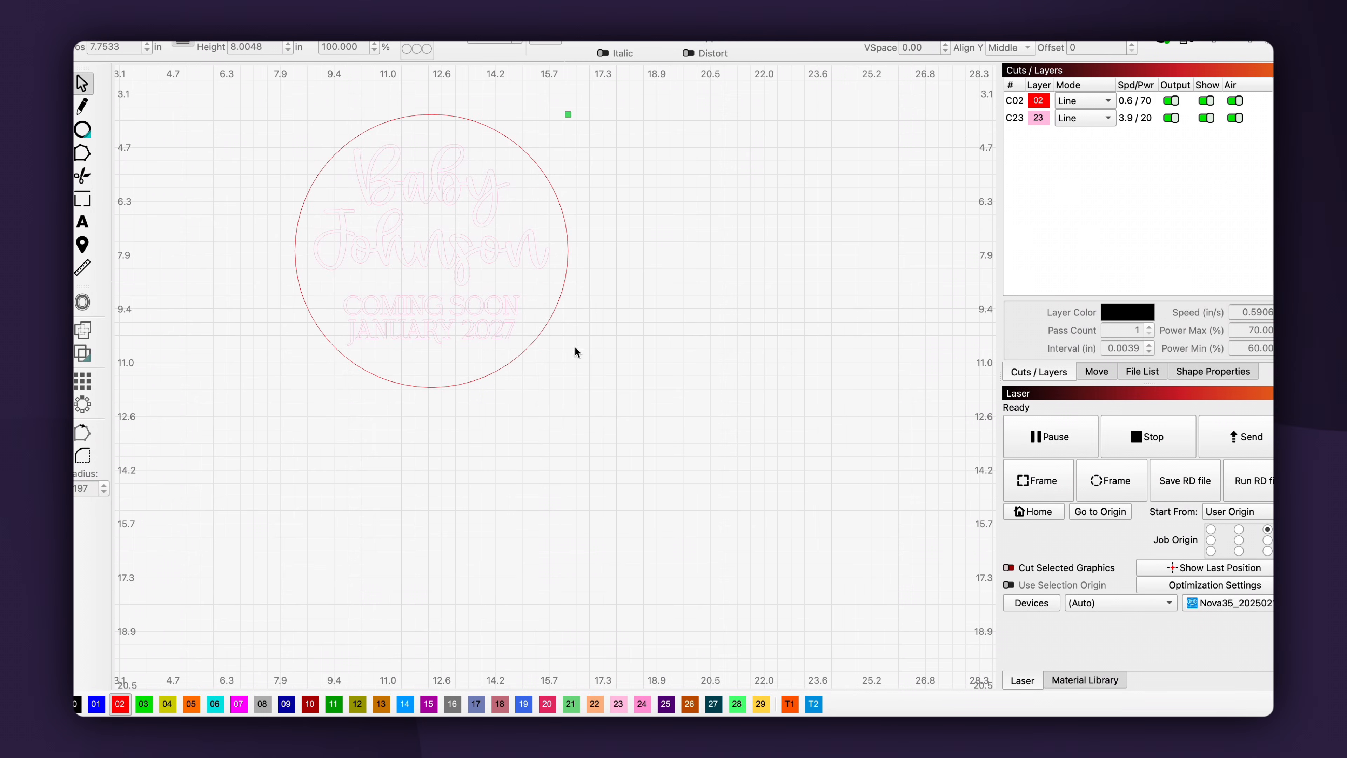
pyautogui.click(453, 193)
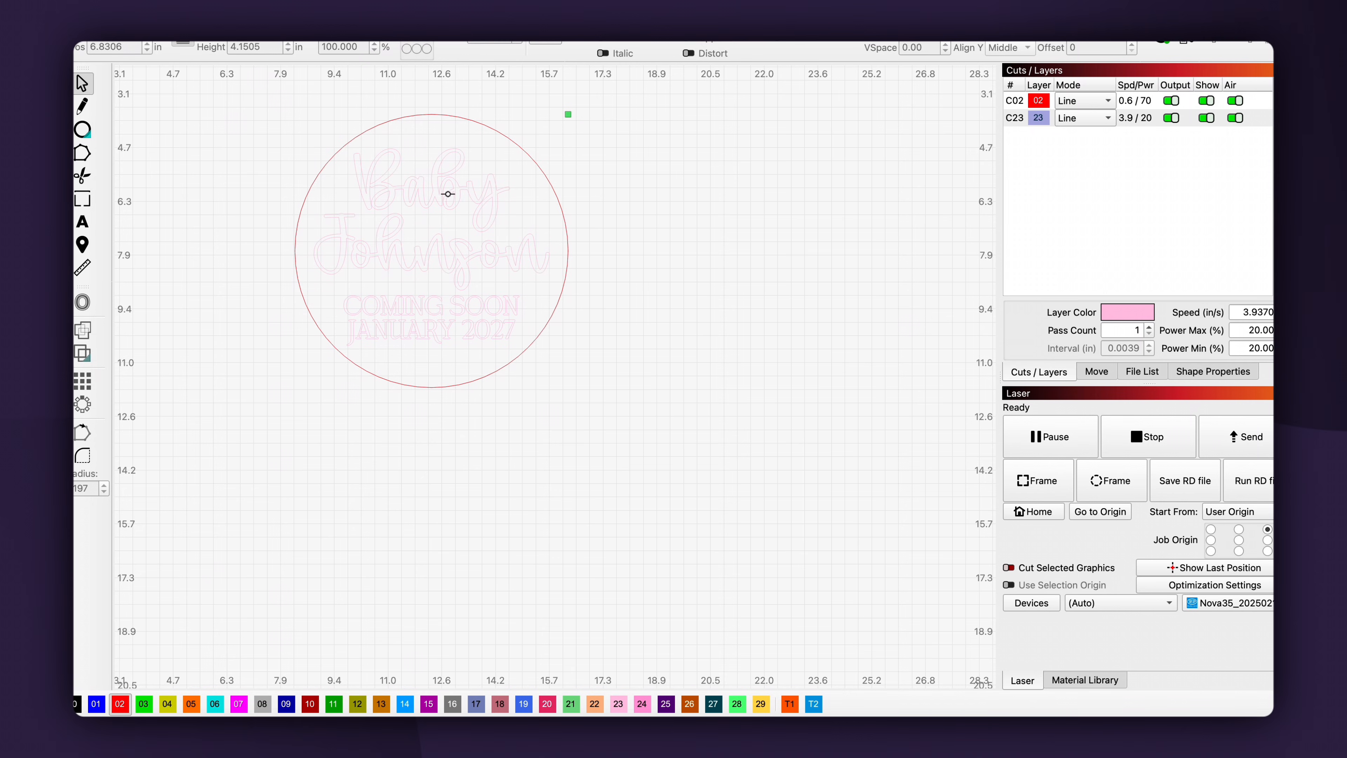
pyautogui.click(448, 193)
pyautogui.click(713, 704)
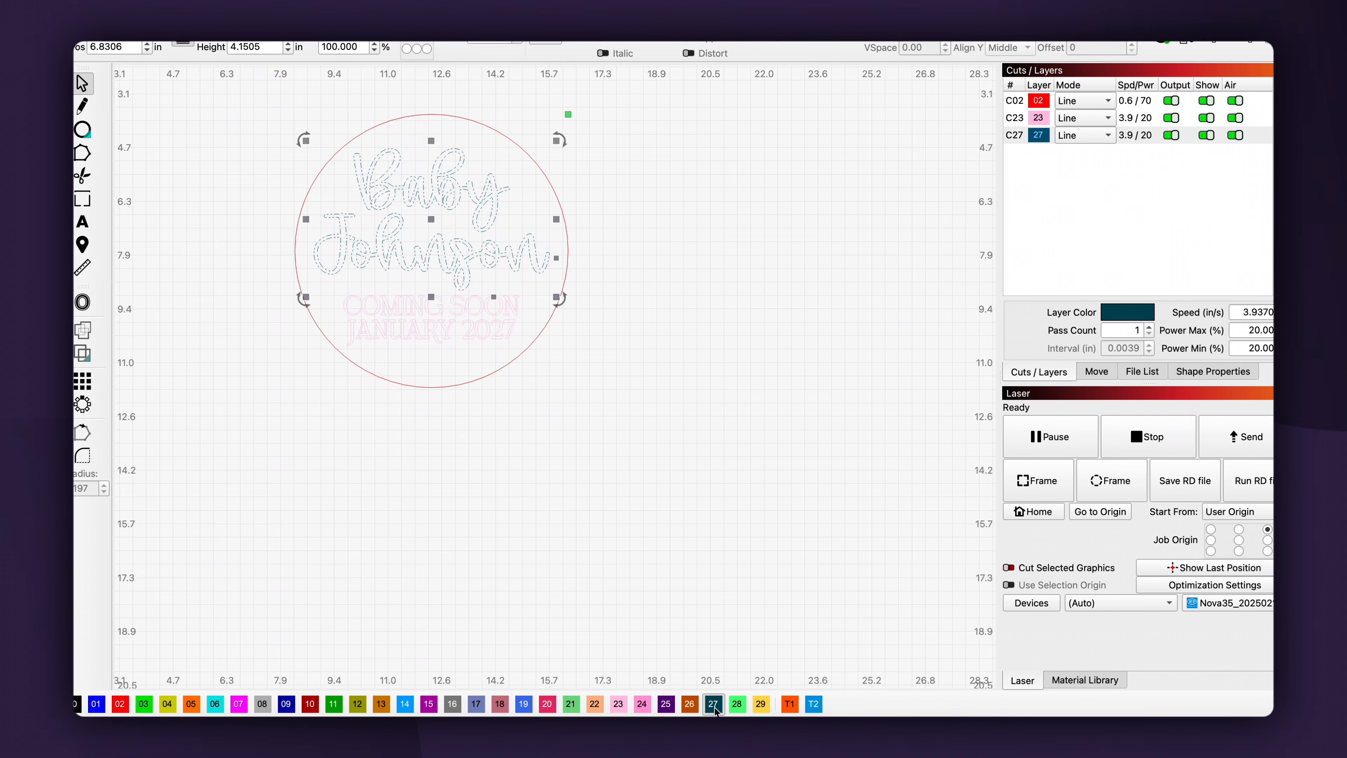
pyautogui.click(608, 481)
# Step: Assign the "COMING SOON JANUARY 2027" text to layer 19
pyautogui.click(477, 334)
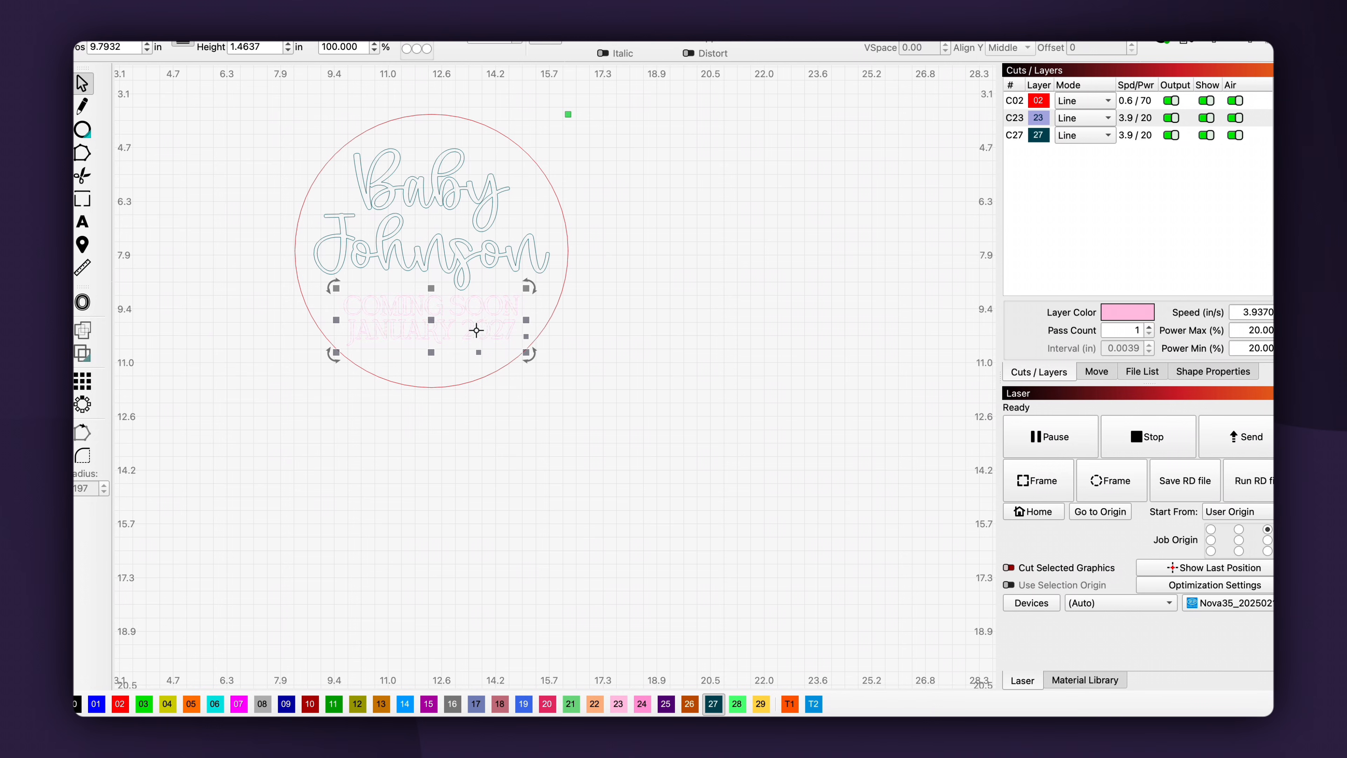
pyautogui.click(523, 704)
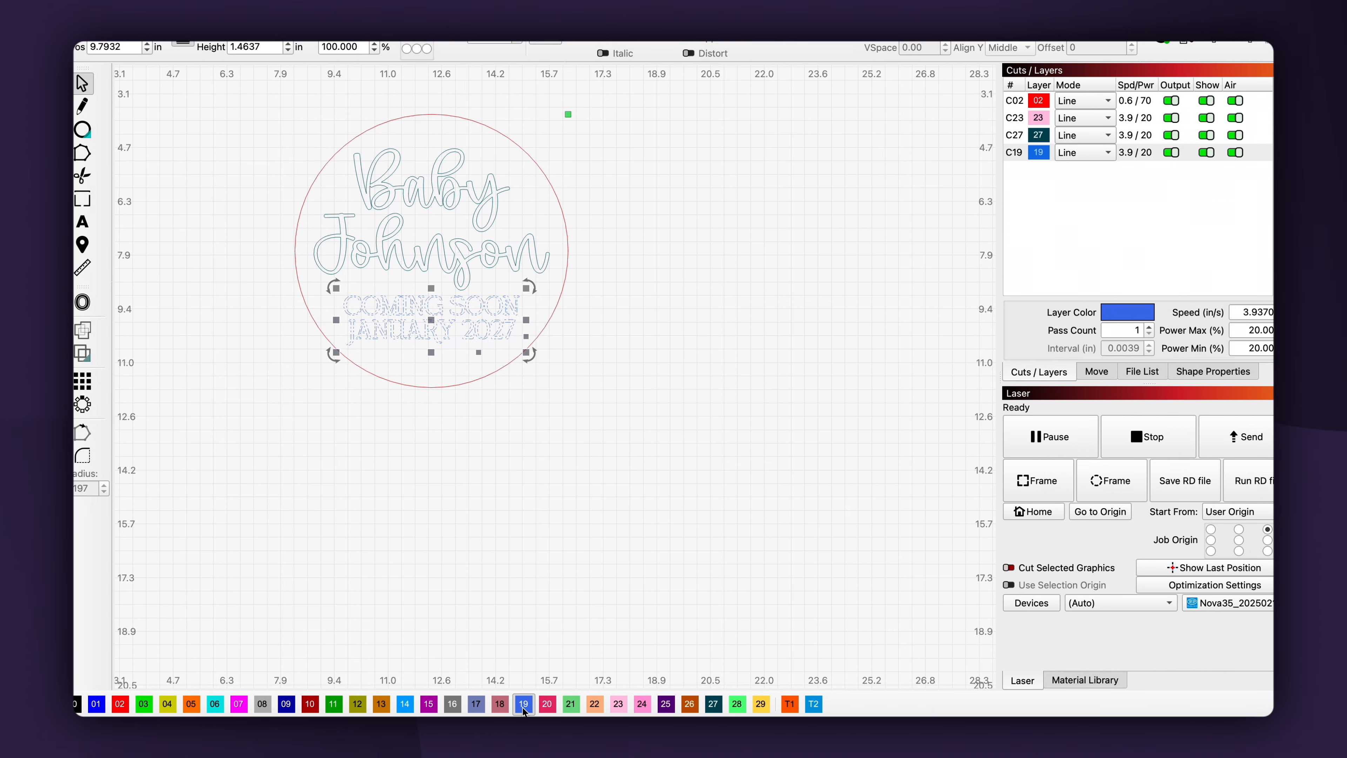
pyautogui.click(620, 454)
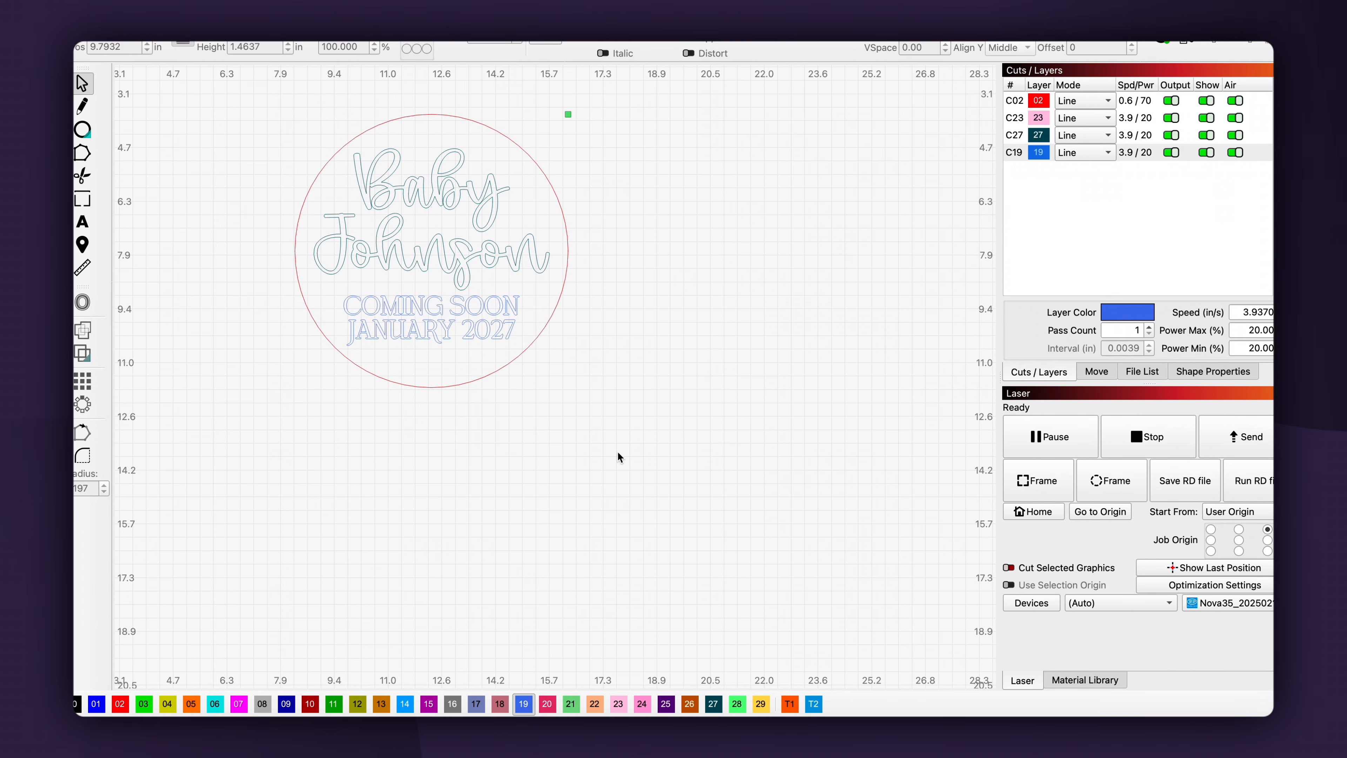
# Step: Apply the Hard Wood "Cherry Engrave" preset from the 60w RF material library to the "COMING SOON JANUARY 2027" text layer
pyautogui.click(479, 328)
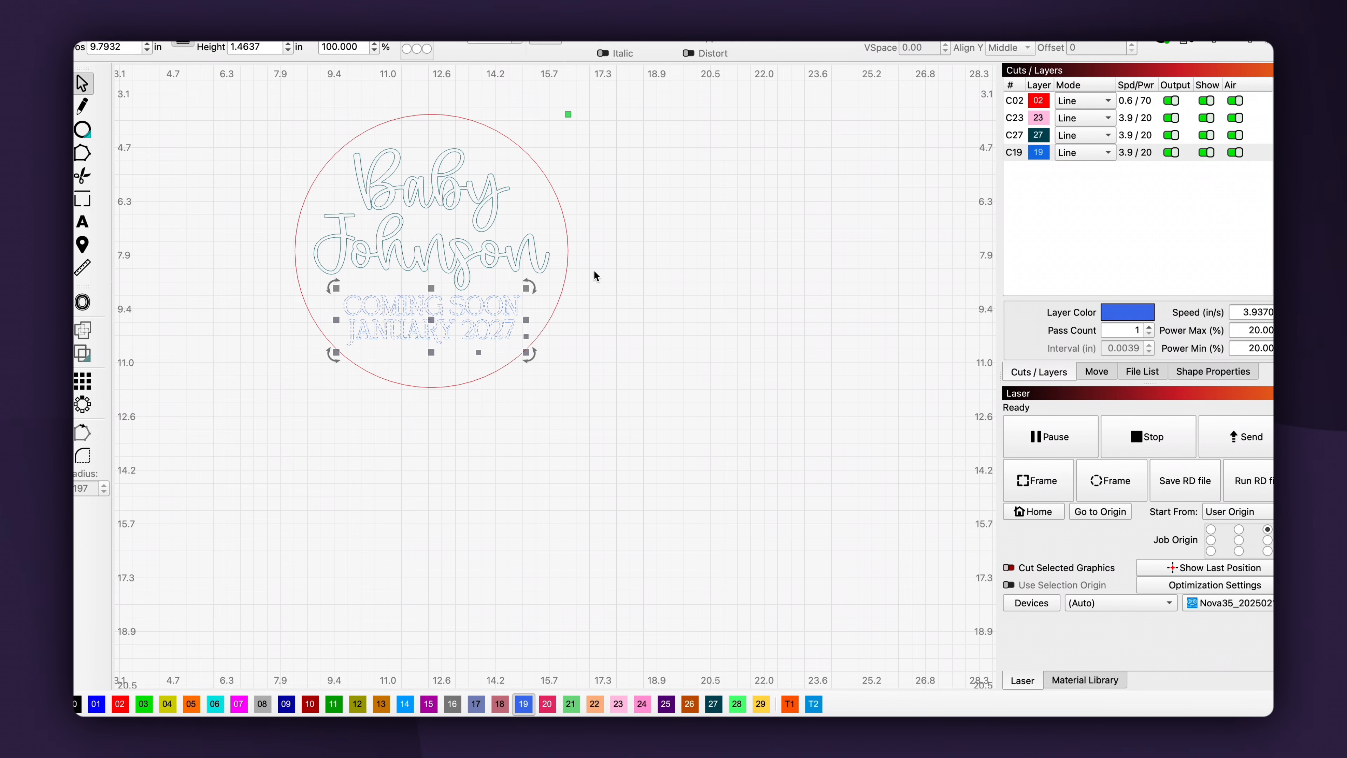
pyautogui.click(1073, 682)
pyautogui.scroll(-10, 1084, 574)
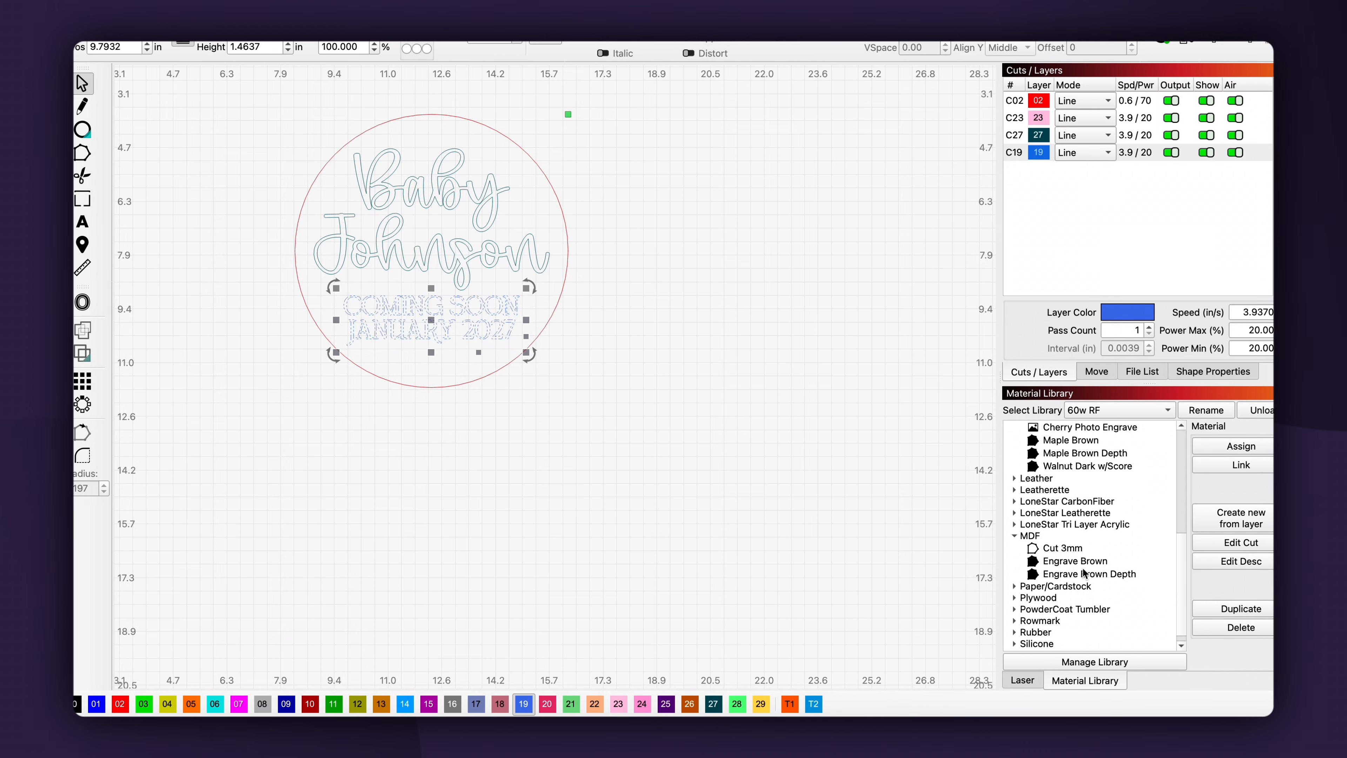
pyautogui.scroll(3, 1084, 574)
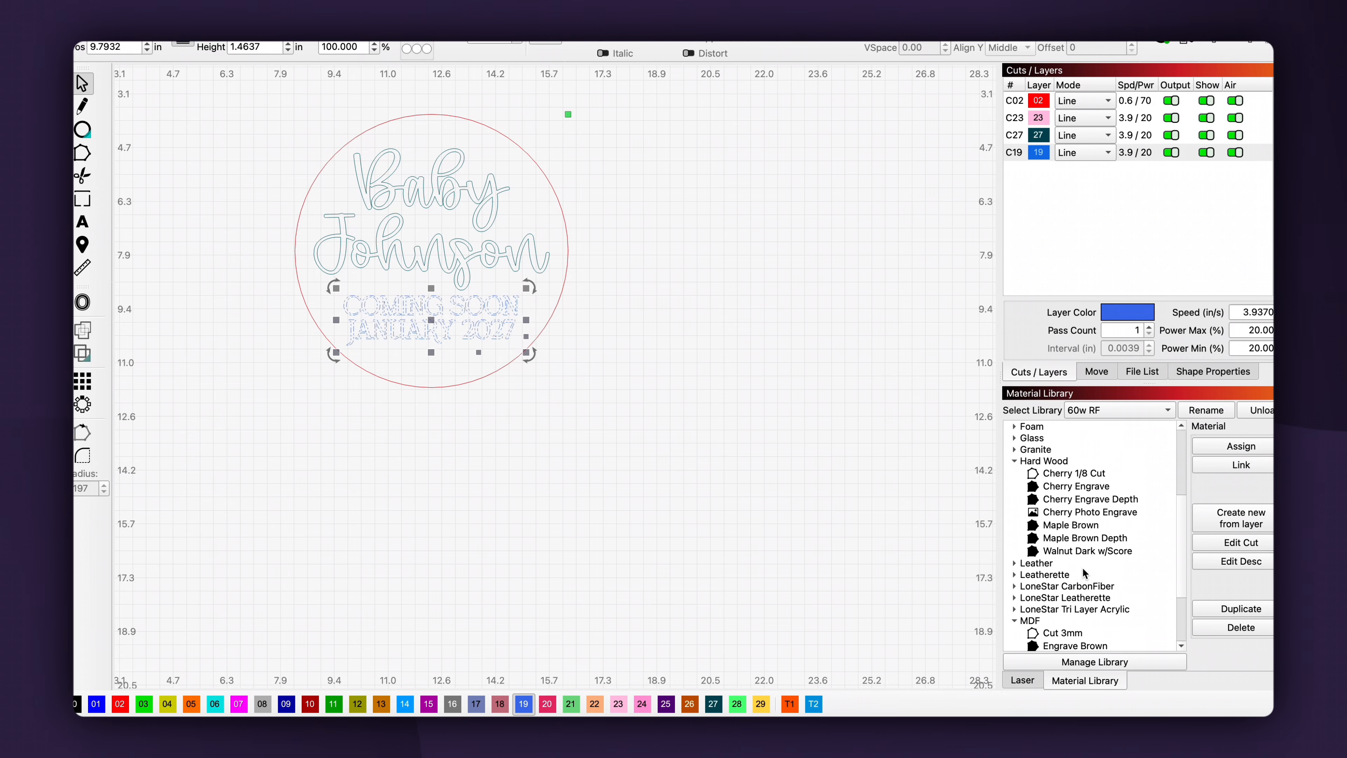
pyautogui.click(1080, 488)
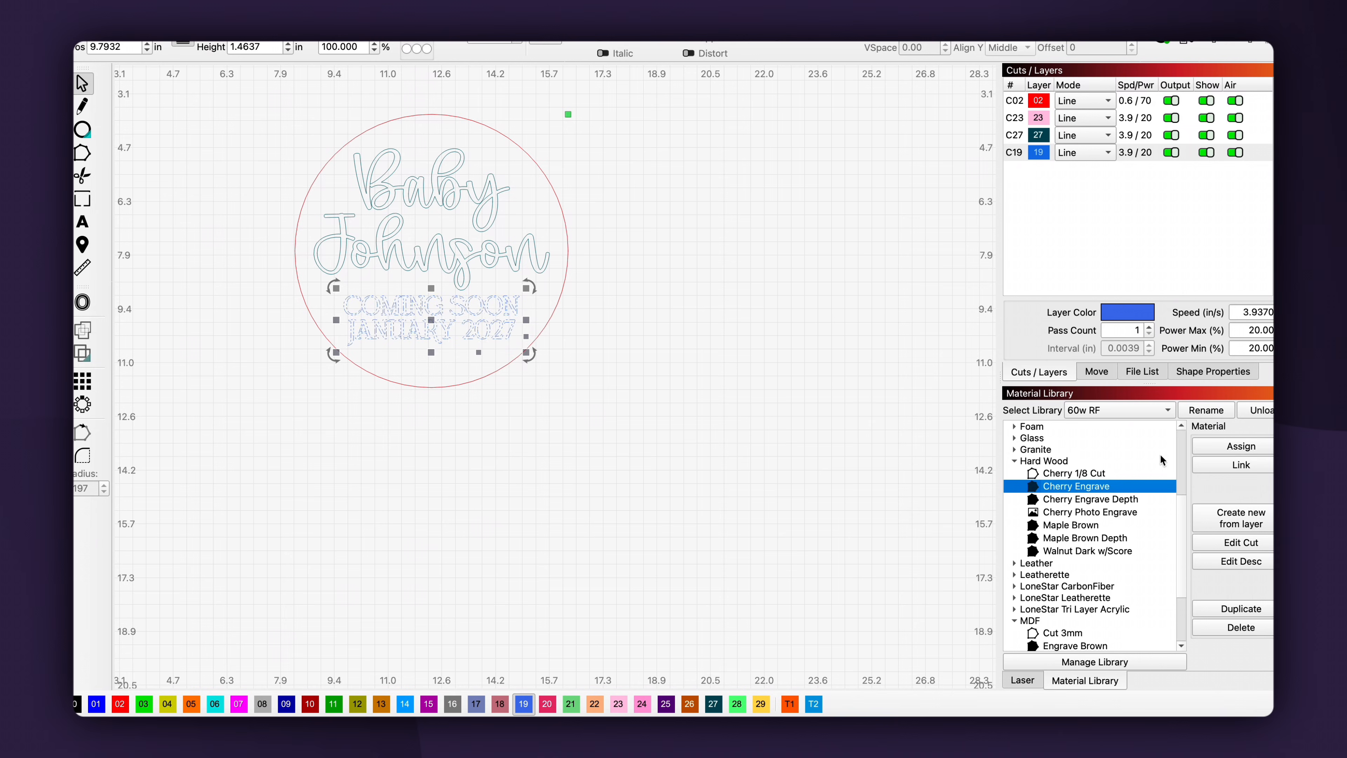
pyautogui.click(1241, 447)
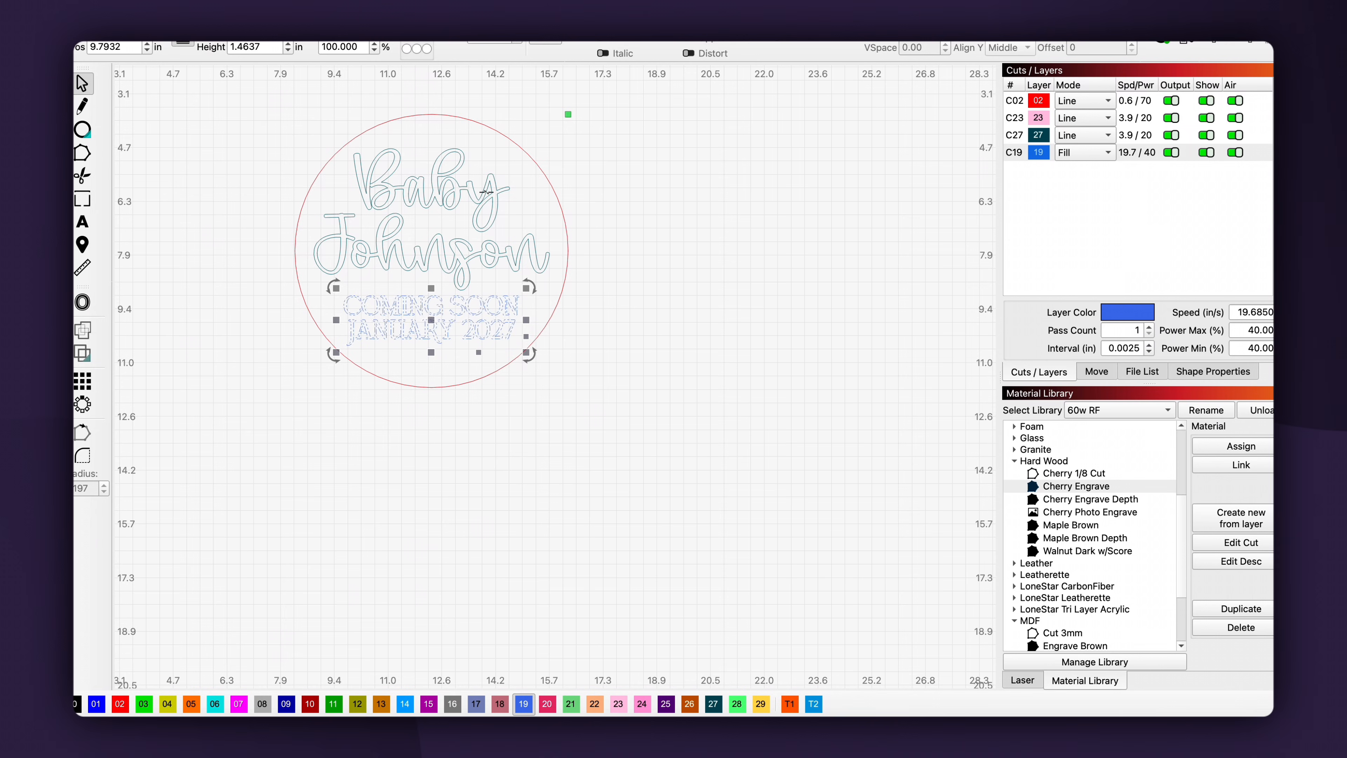
# Step: Apply the Hard Wood "Cherry 1/8 Cut" preset to the outer circle's layer
pyautogui.click(543, 171)
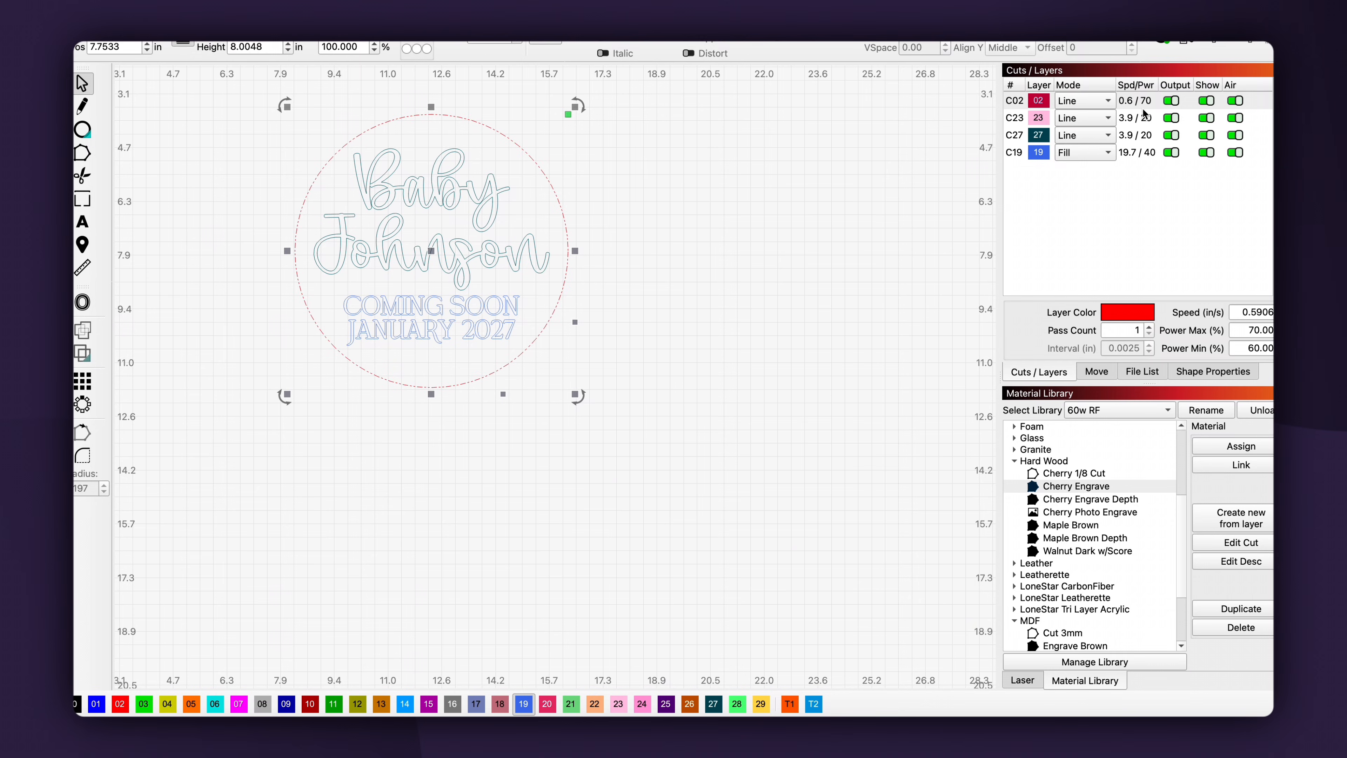
pyautogui.click(1125, 473)
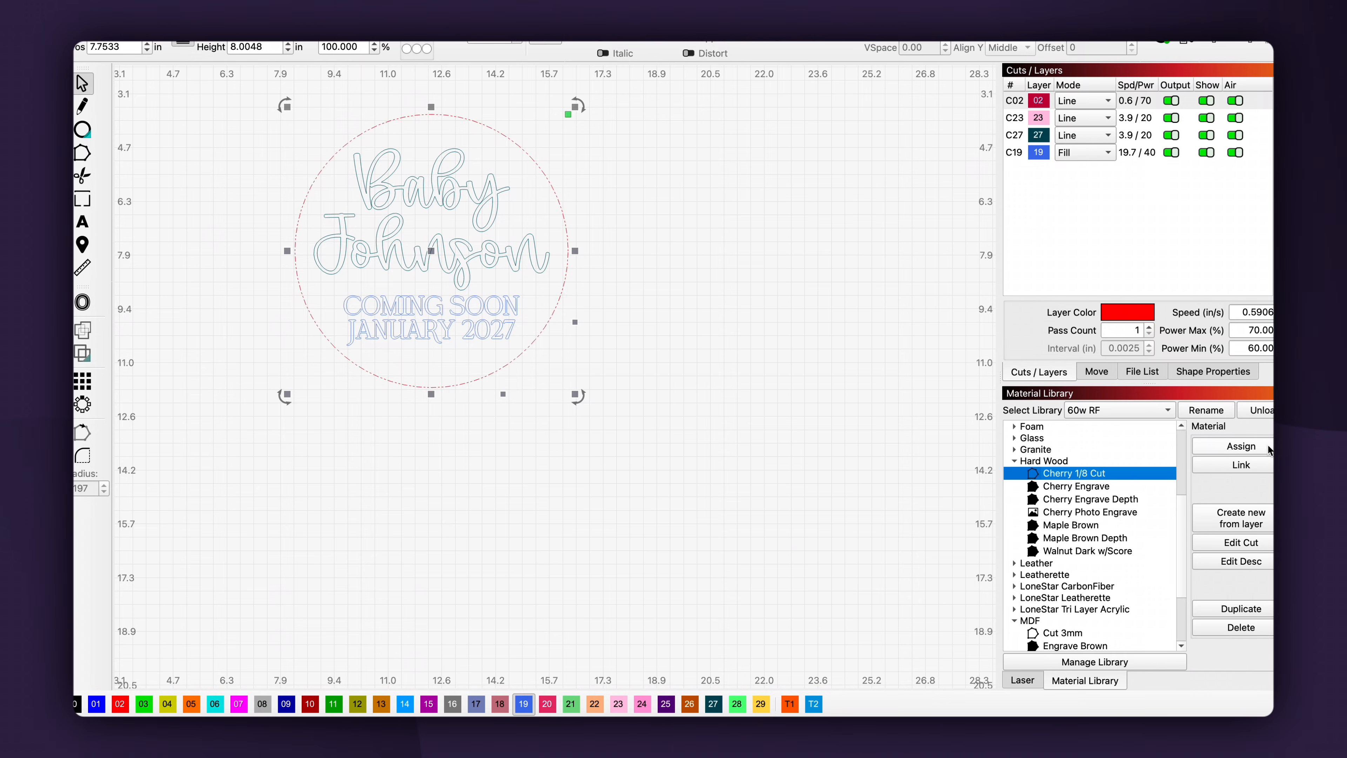
pyautogui.click(1267, 449)
pyautogui.click(924, 351)
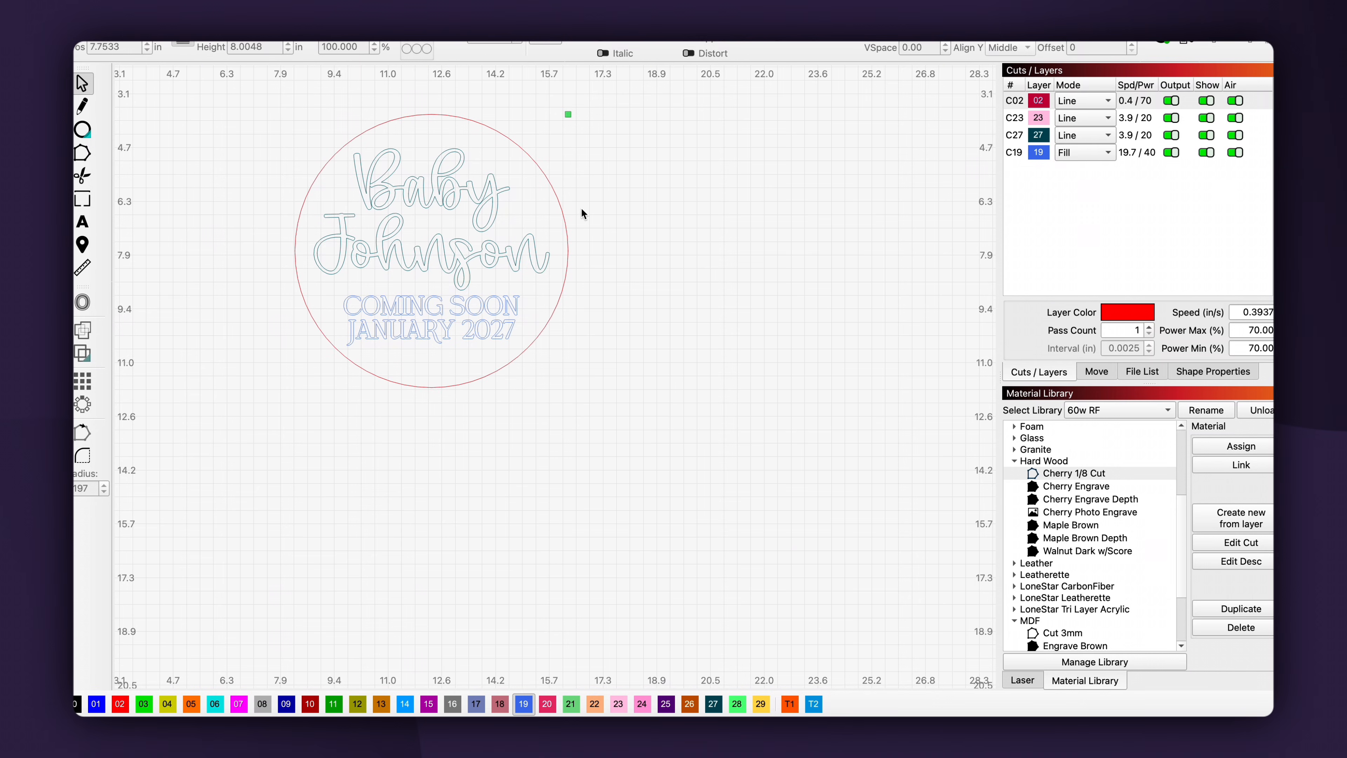
# Step: Apply the Hard Wood "Cherry 1/8 Cut" preset to the script name lettering's layer
pyautogui.click(491, 194)
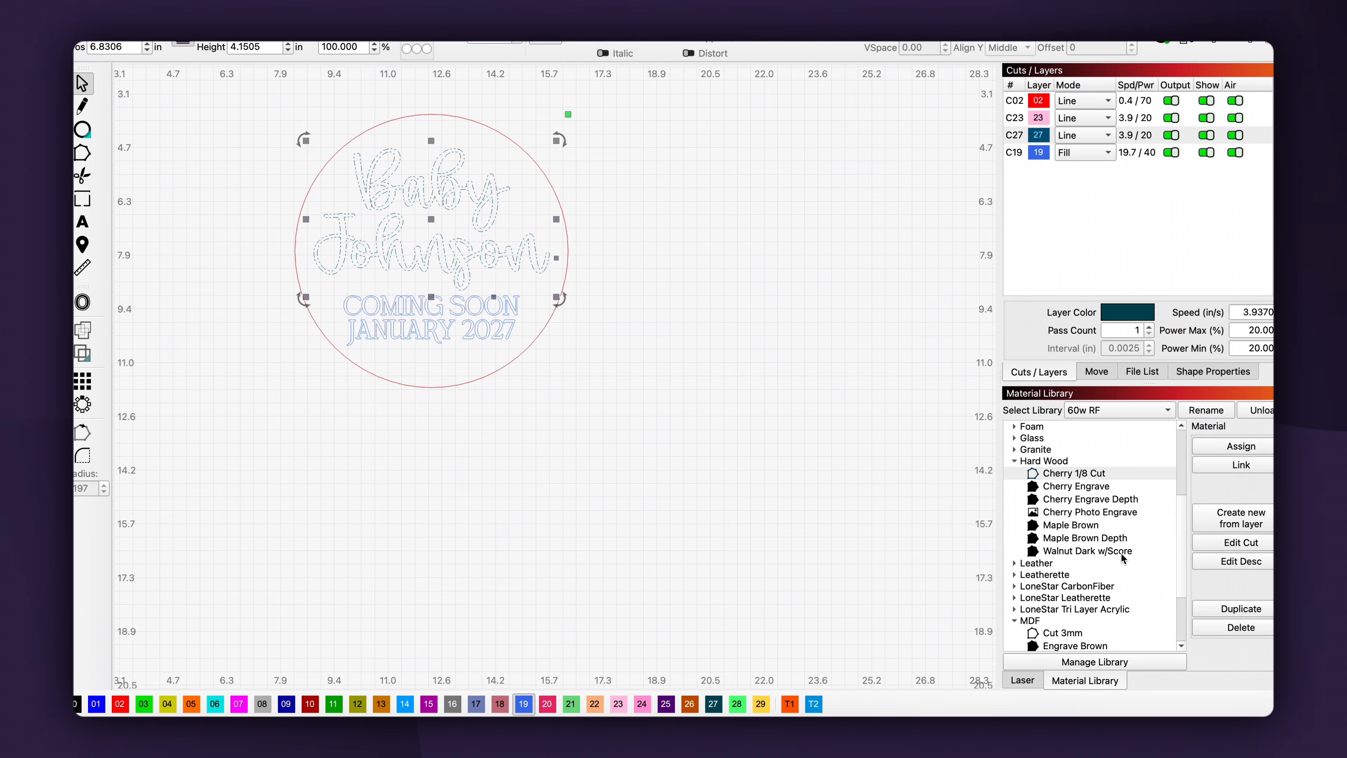
pyautogui.click(1110, 477)
pyautogui.click(1223, 448)
# Step: Set layer C27's speed to 2.1654 in/sec and its maximum power to 22.5% in the cut settings
pyautogui.doubleClick(1140, 137)
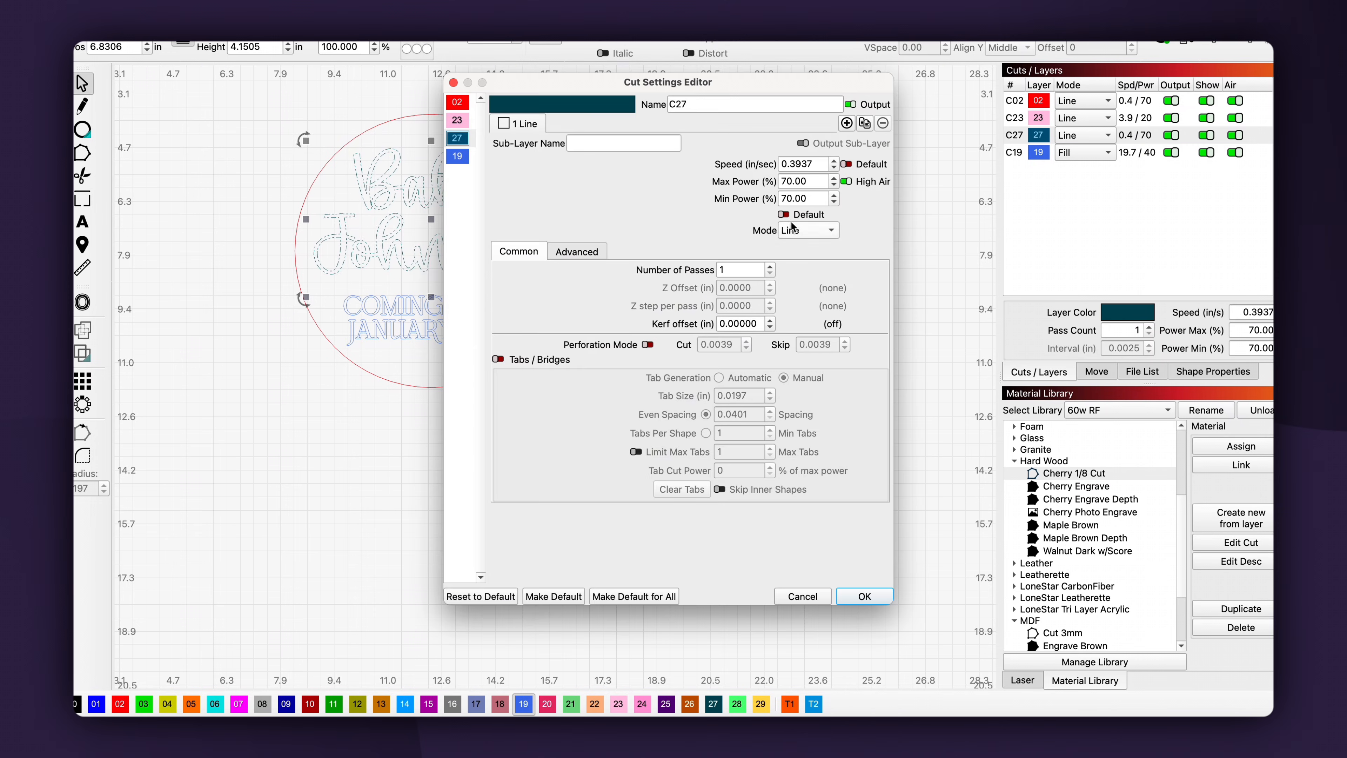
pyautogui.click(834, 161)
pyautogui.click(834, 161)
pyautogui.click(834, 161)
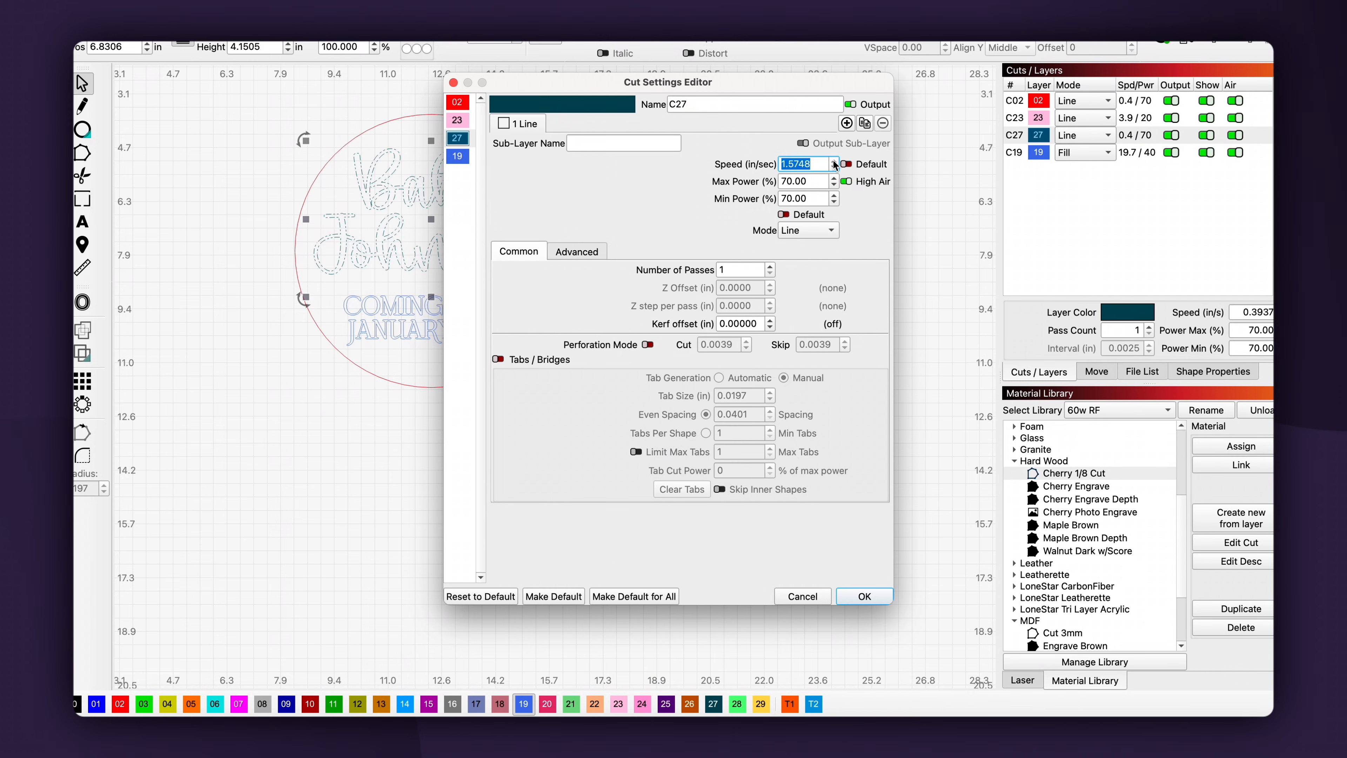
pyautogui.click(835, 161)
pyautogui.click(834, 161)
pyautogui.click(834, 161)
pyautogui.click(834, 184)
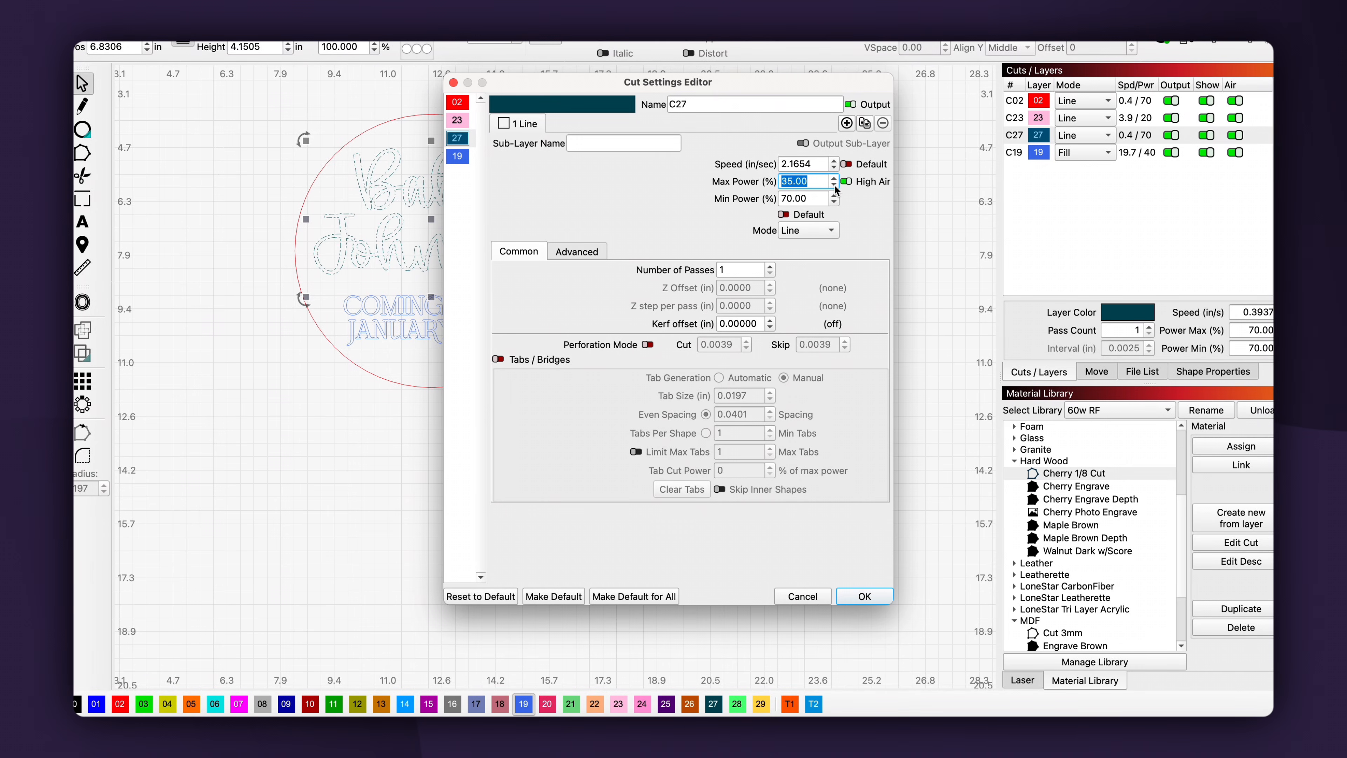
pyautogui.click(834, 184)
pyautogui.click(834, 185)
pyautogui.click(834, 184)
pyautogui.click(864, 596)
pyautogui.click(695, 431)
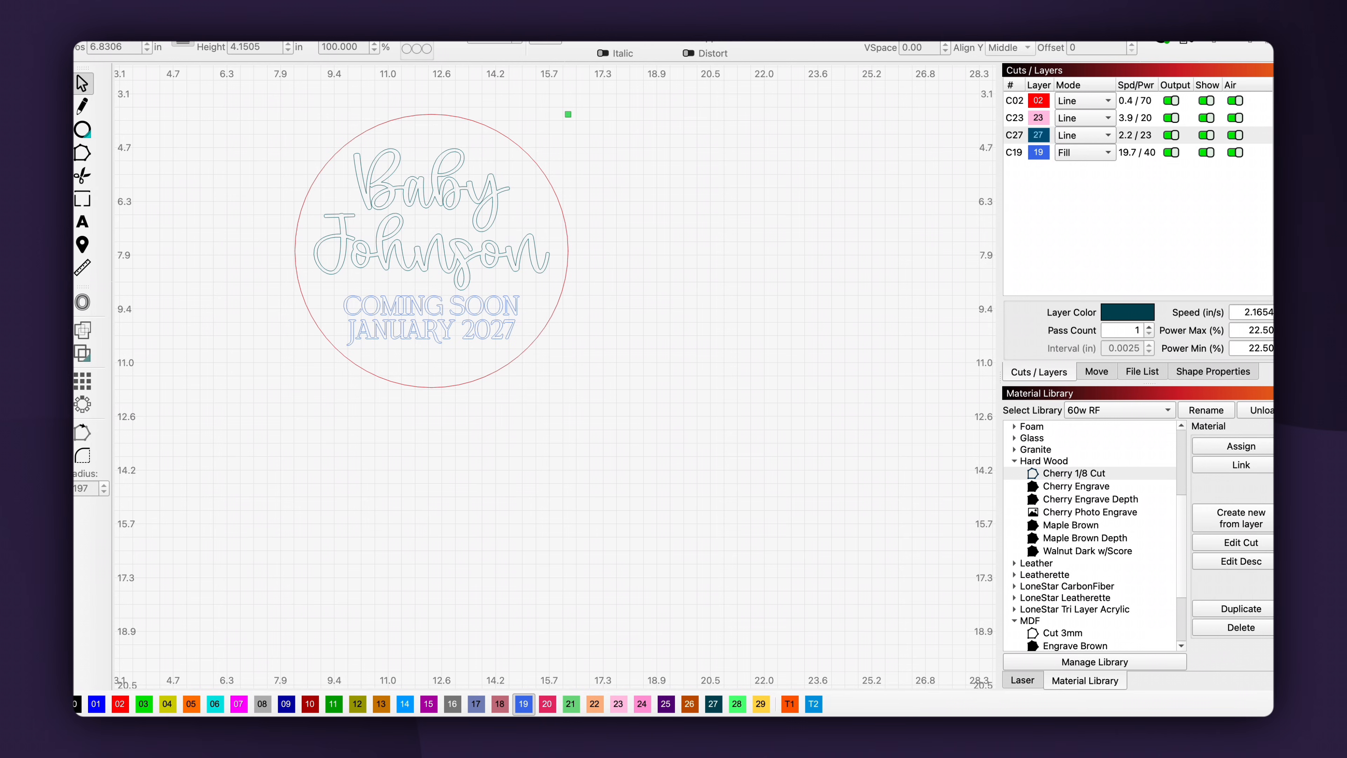
# Step: Put a copy of the name lettering beside the circle on layer 15 with the Acrylic "Clear 1/8 Cut" preset
pyautogui.scroll(-1, 567, 350)
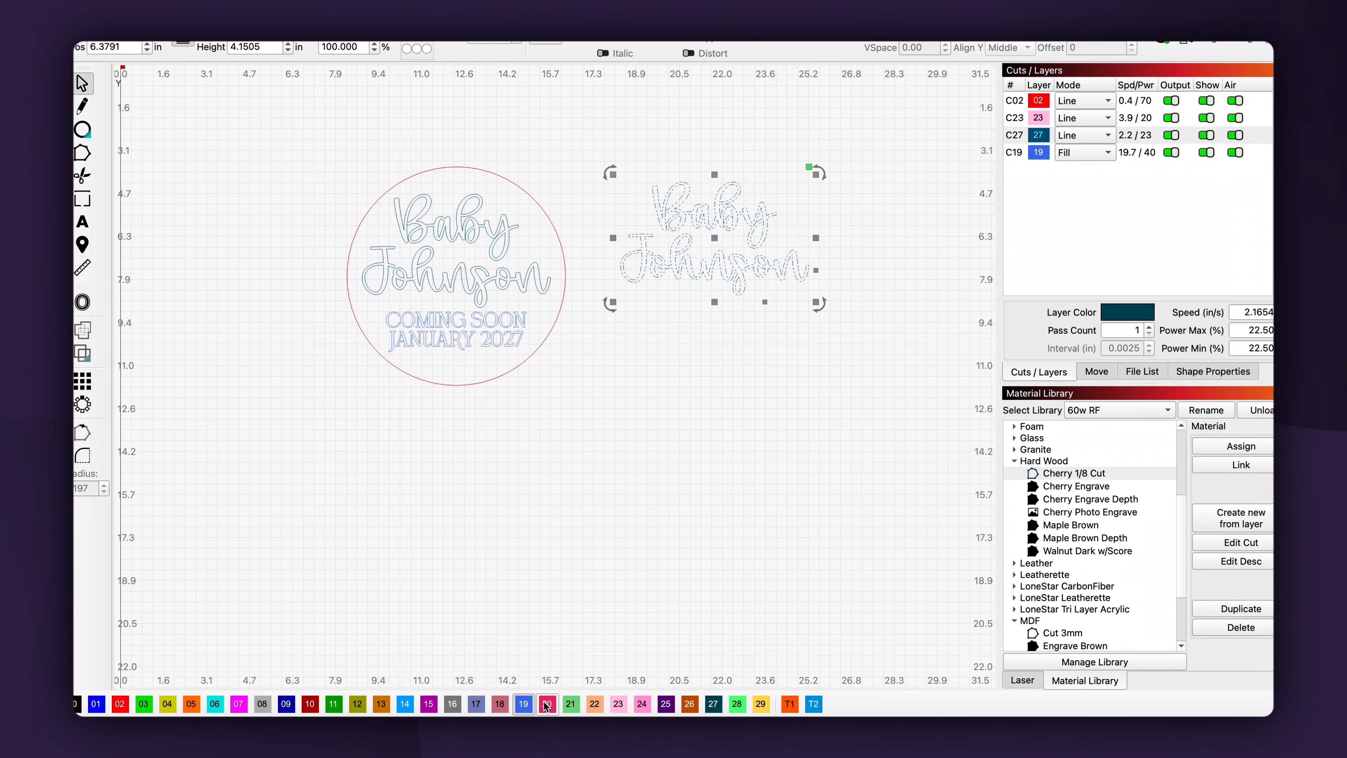
pyautogui.click(428, 704)
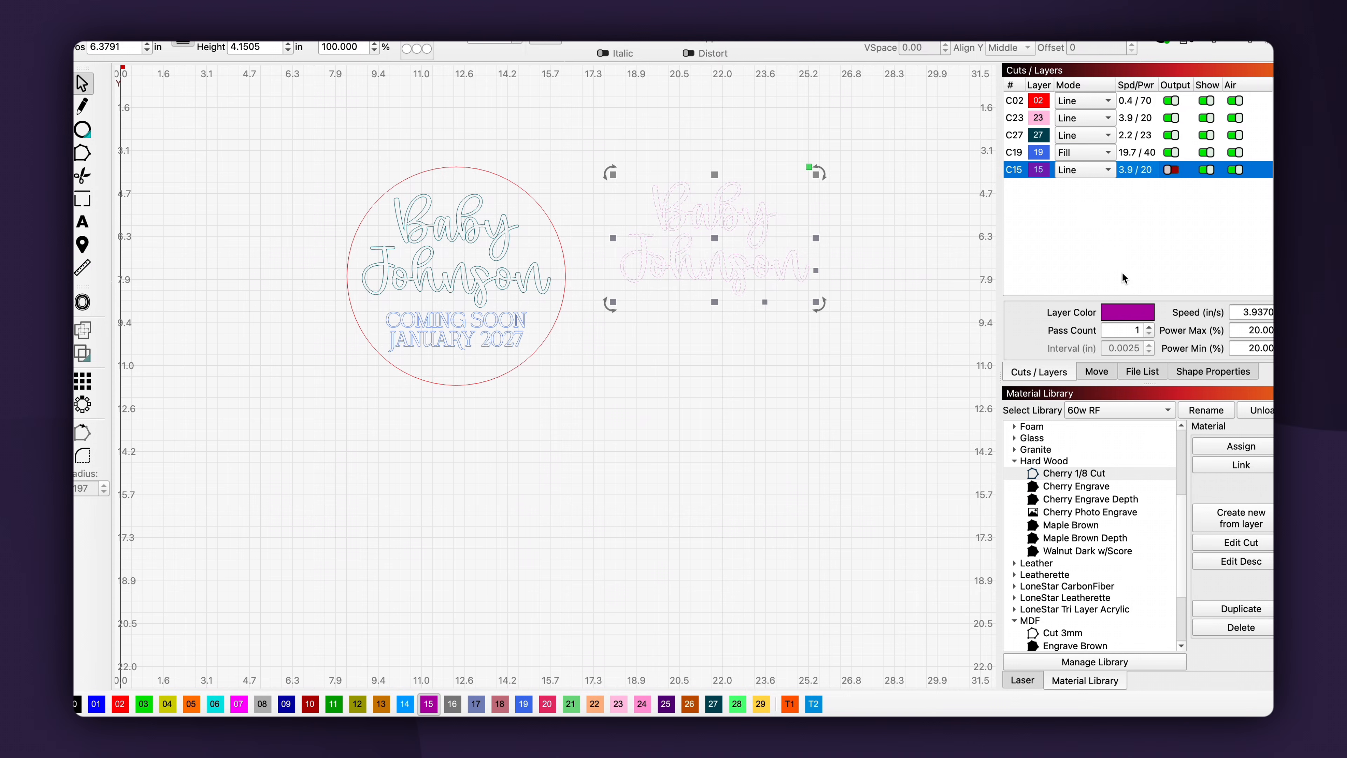
pyautogui.scroll(4, 1093, 516)
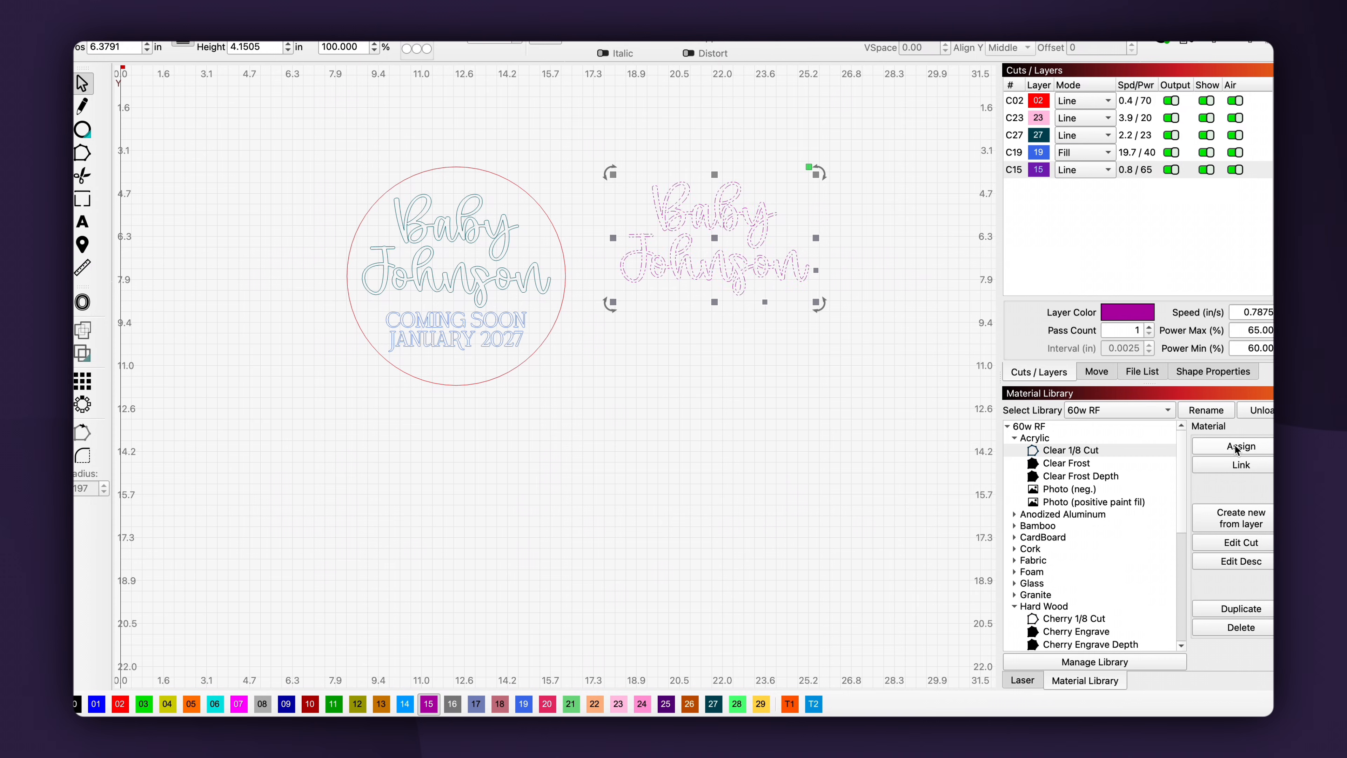
pyautogui.click(939, 331)
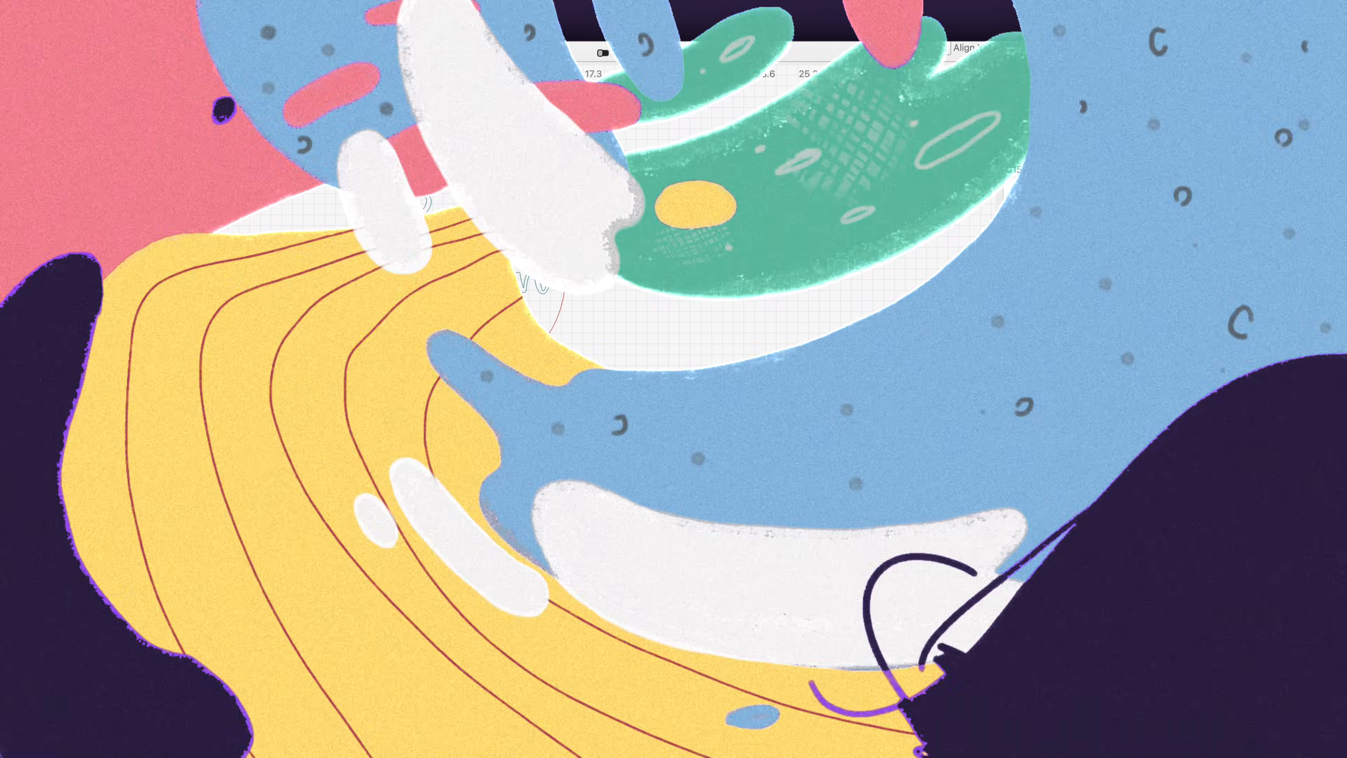